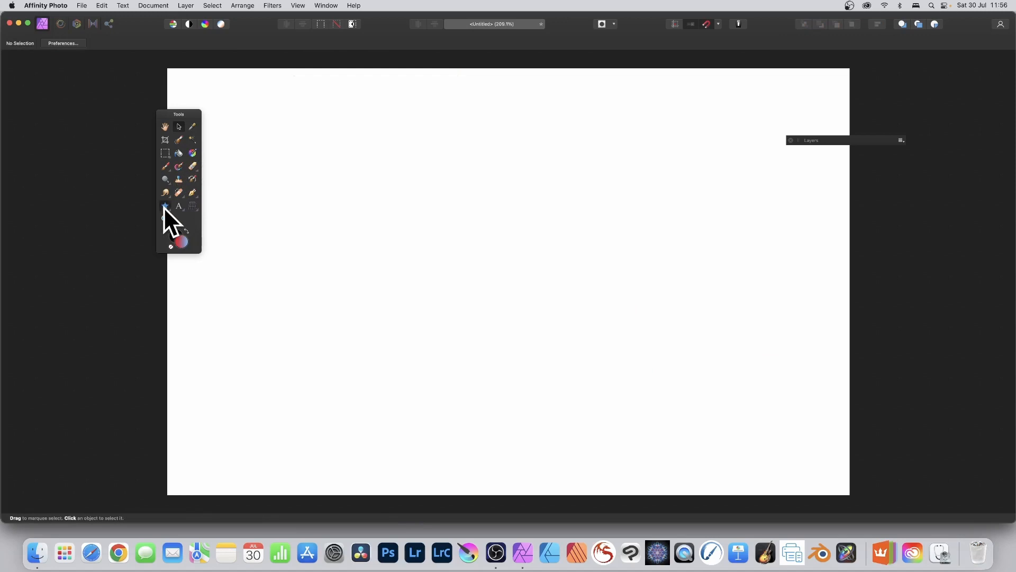
- Draw a large star on the blank canvas and set its number of points to 11
click(165, 205)
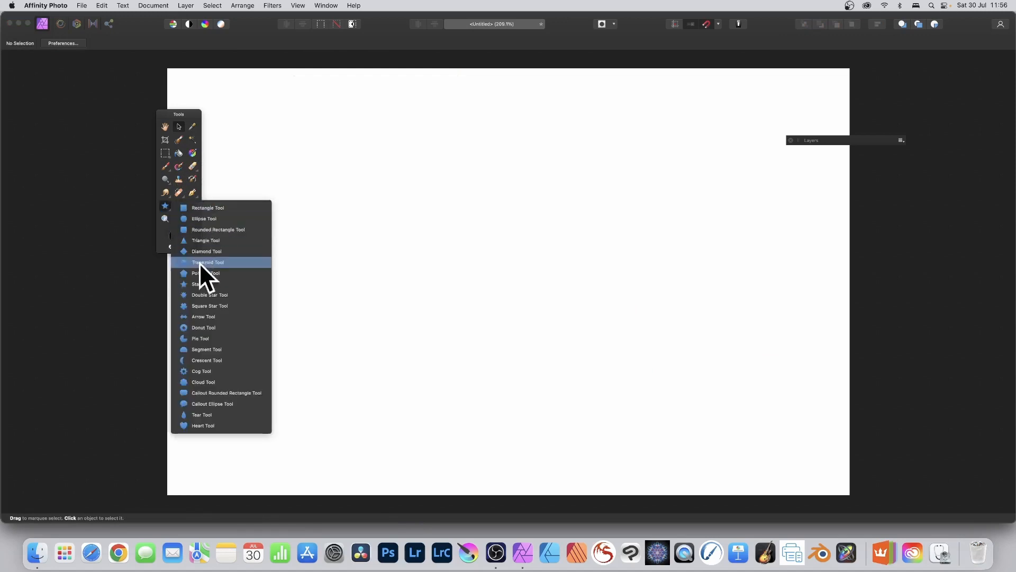
click(199, 284)
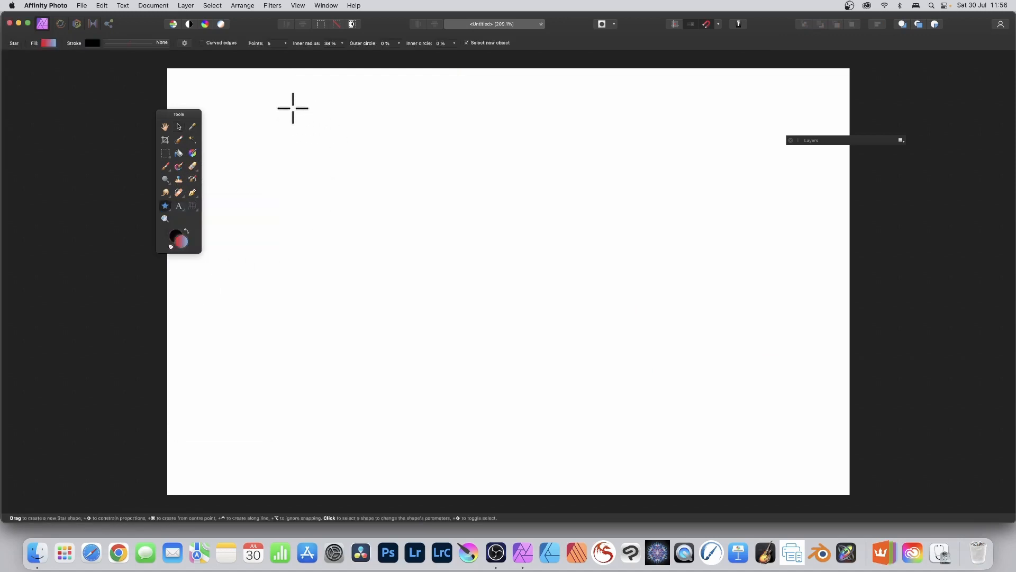
drag(293, 109, 619, 410)
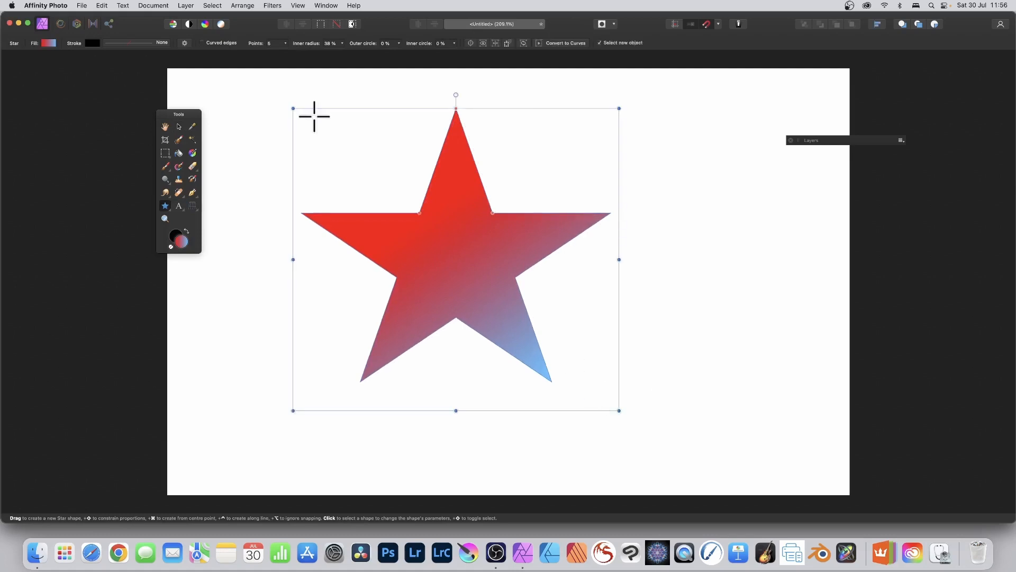
click(284, 43)
drag(286, 53, 294, 54)
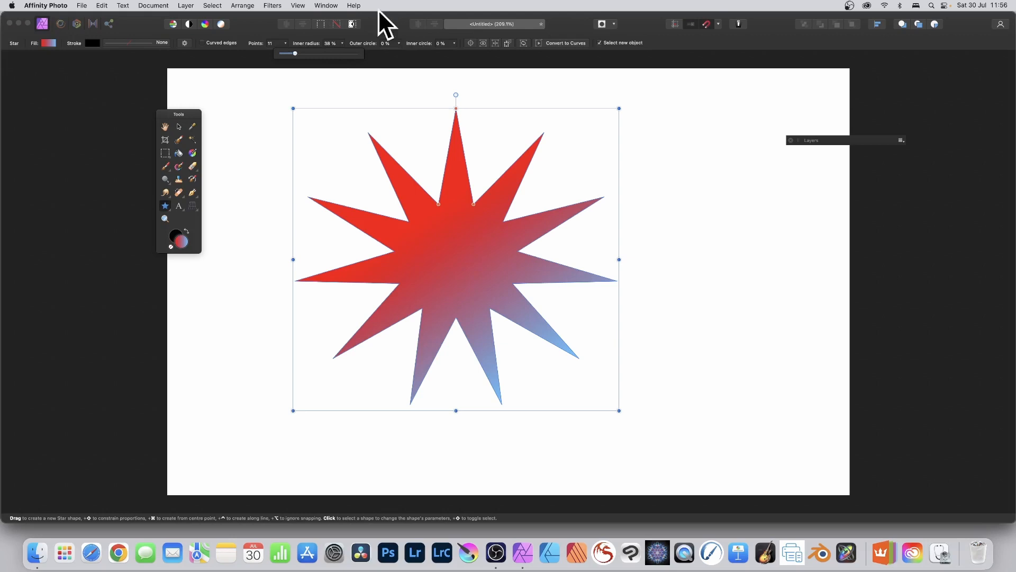
- Show the Assets panel and place it beside the star's upper spikes
click(298, 6)
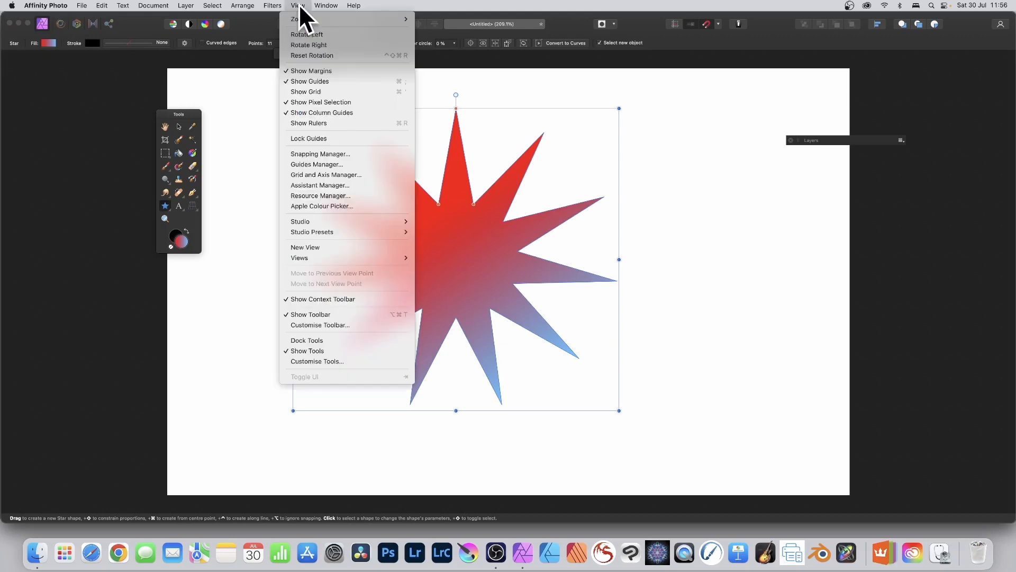
mouse_move(306, 221)
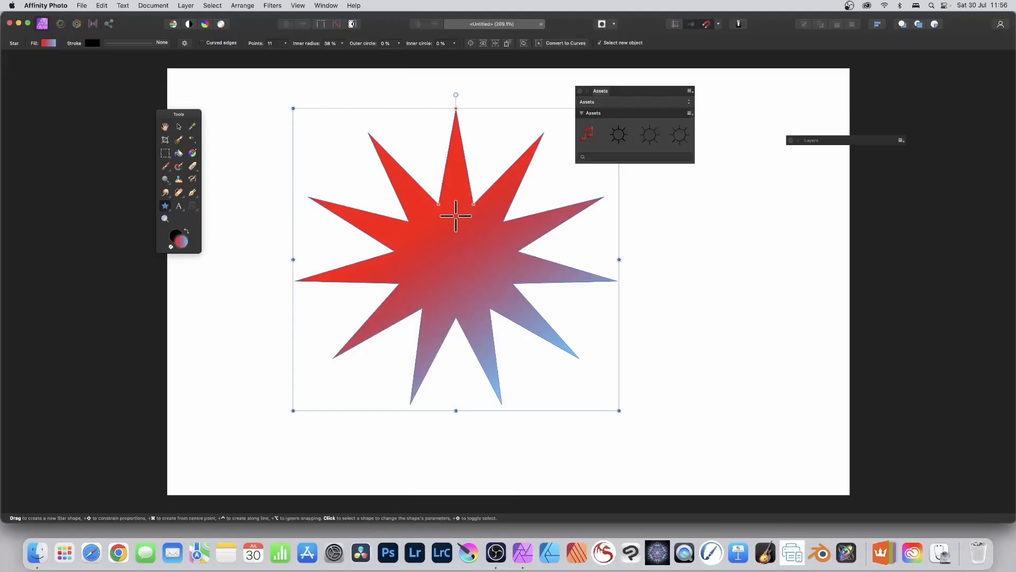
drag(602, 91, 601, 112)
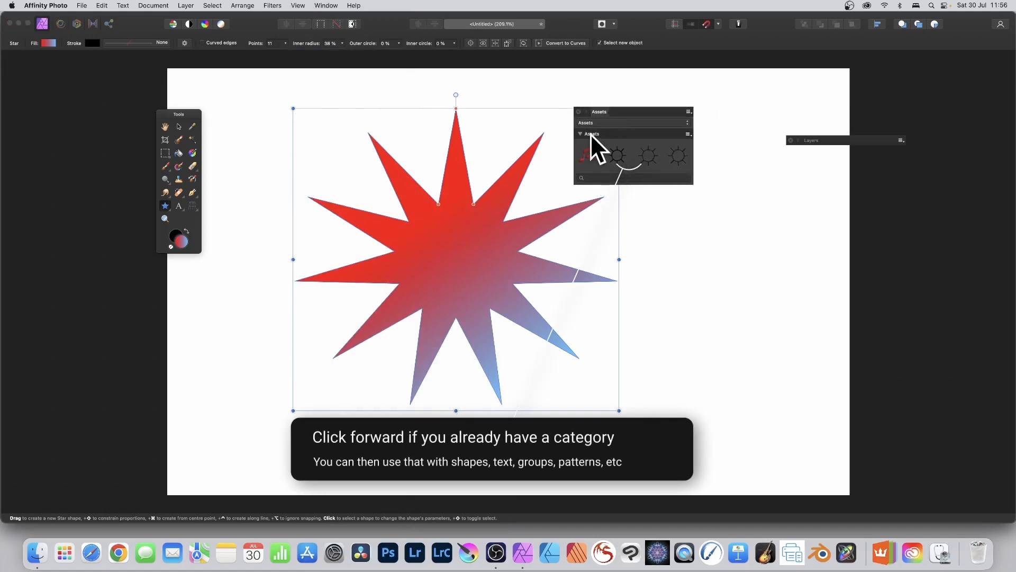
- Create a new asset category and rename it "Shapes Library"
click(689, 111)
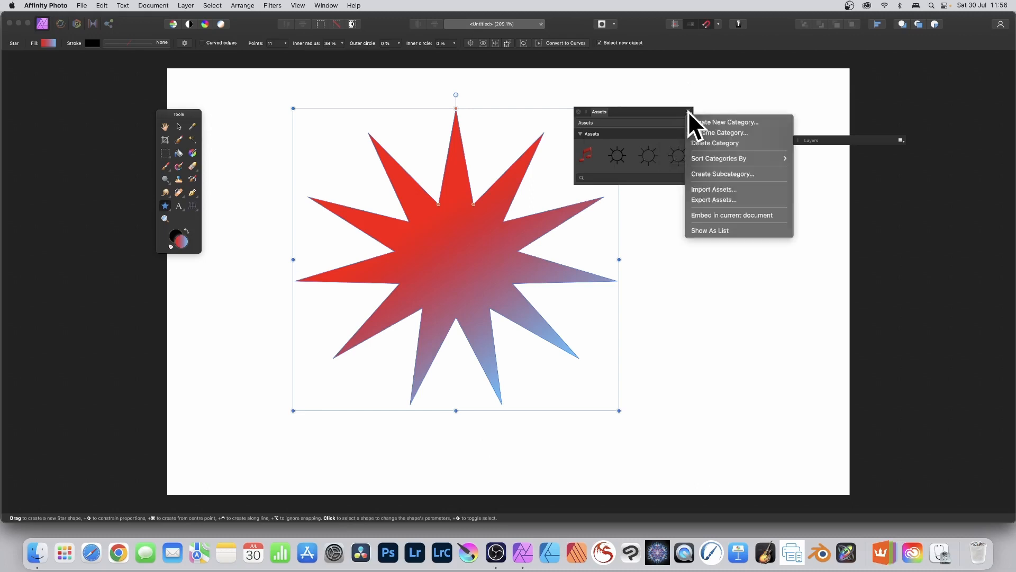
click(739, 124)
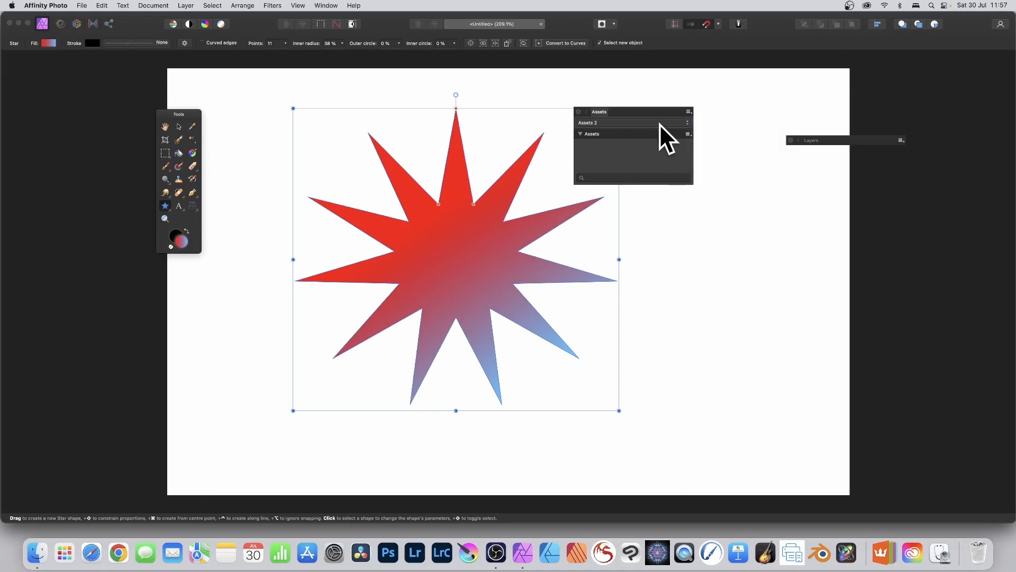
click(689, 112)
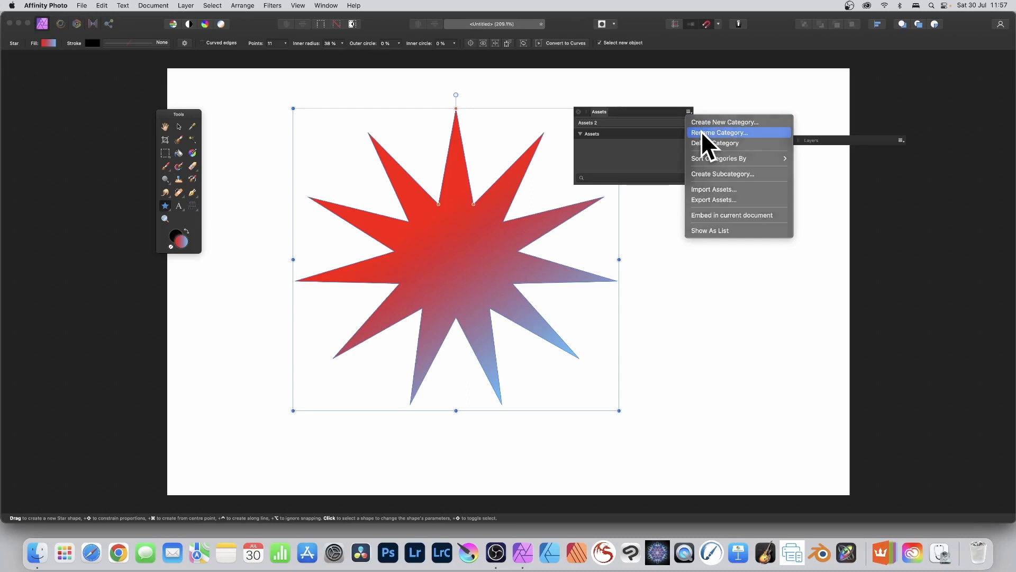
click(701, 131)
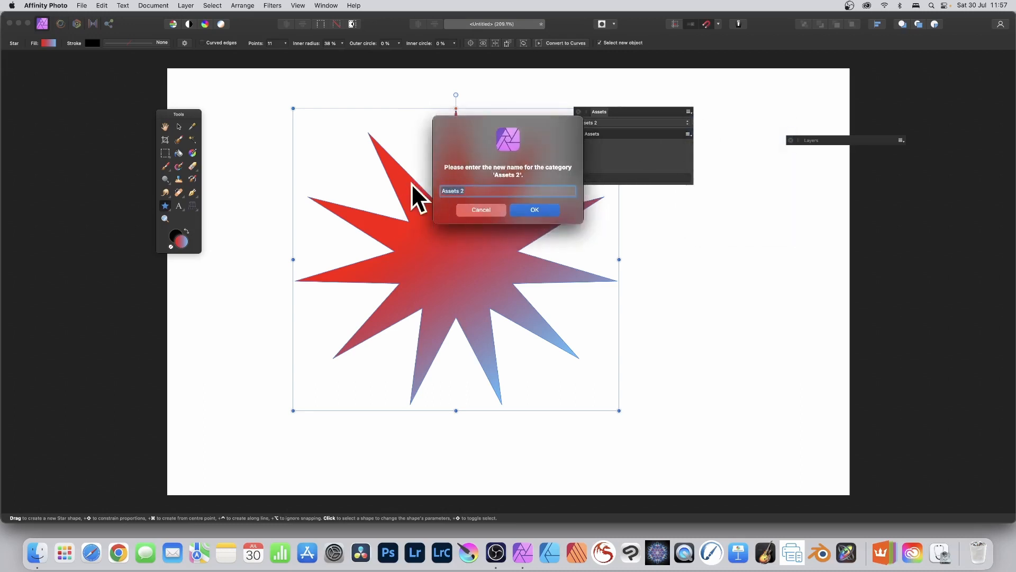
text(Shapes Library)
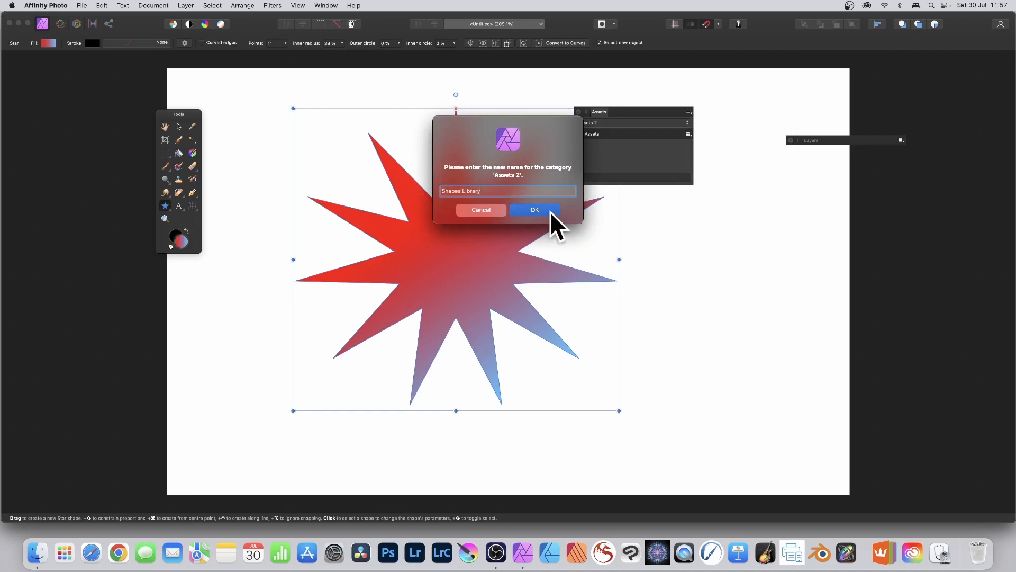
click(534, 210)
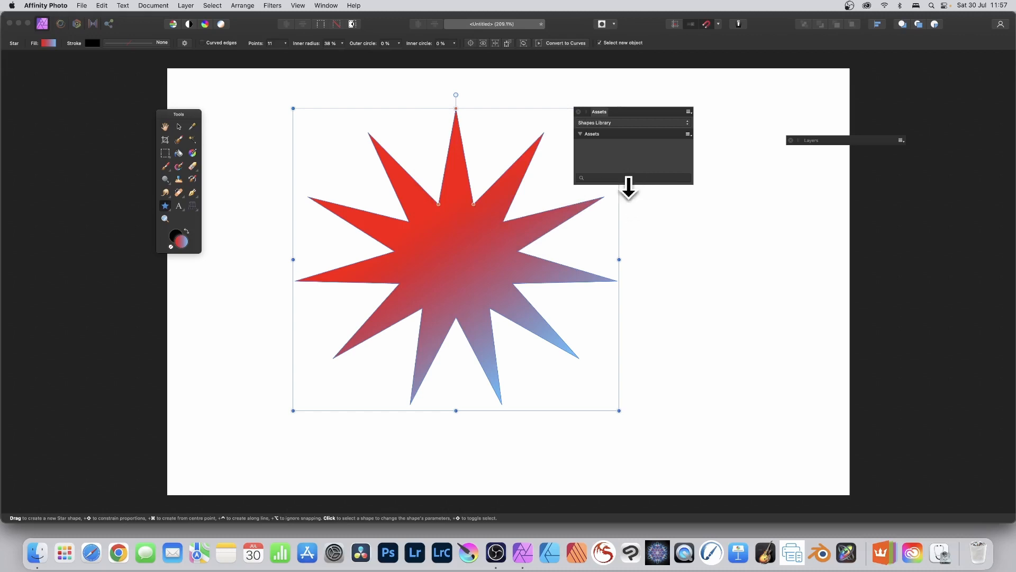
- Enlarge the Assets panel, move the star clear of it and add the star to the Shapes Library from the selection
drag(629, 186, 620, 255)
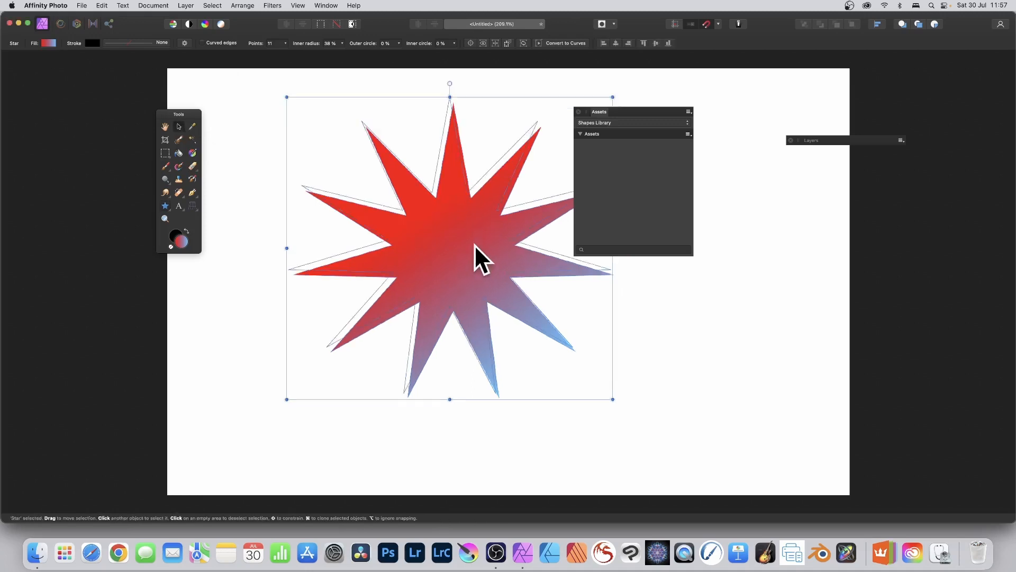
drag(474, 245, 433, 241)
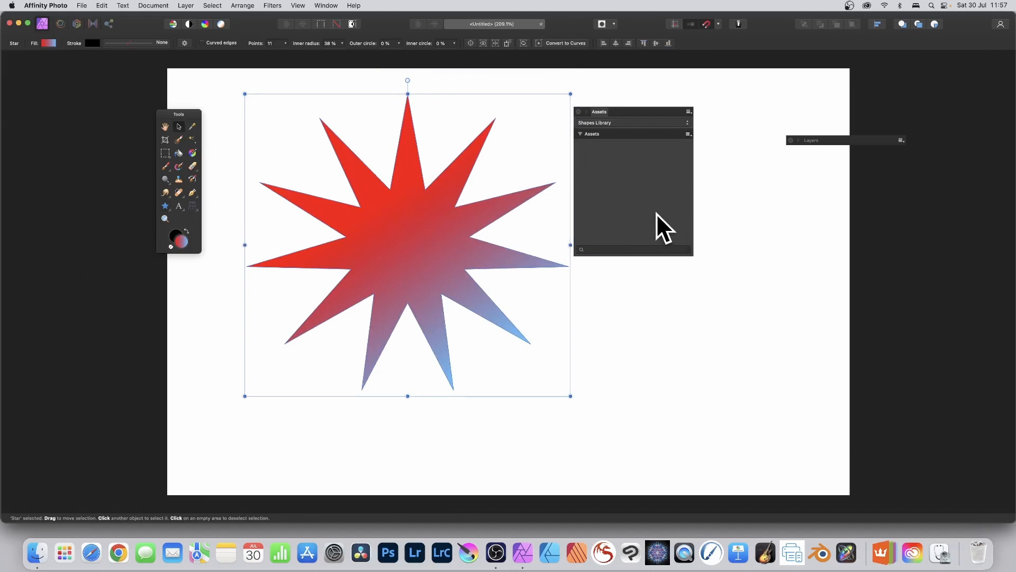
click(687, 134)
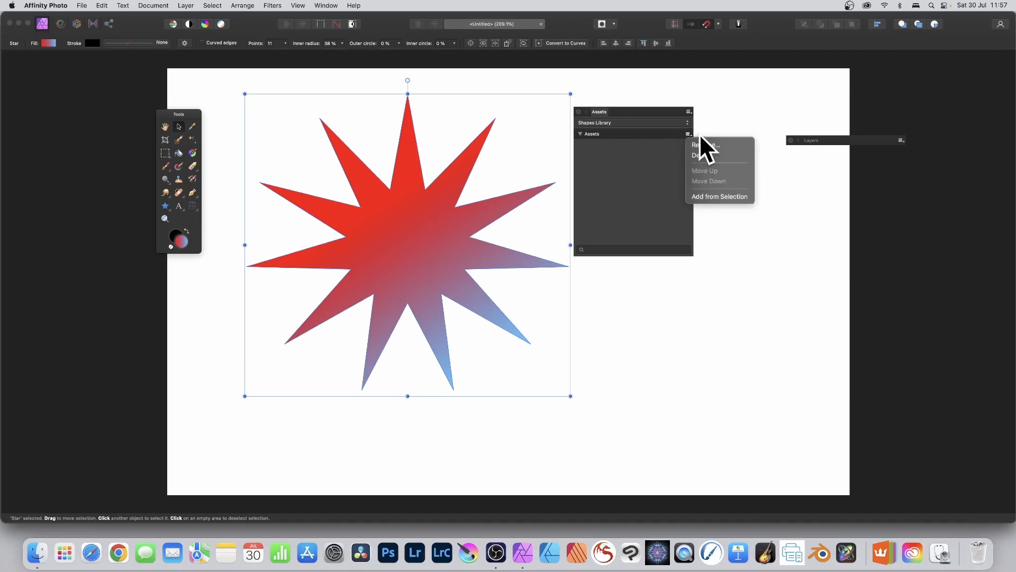
click(704, 195)
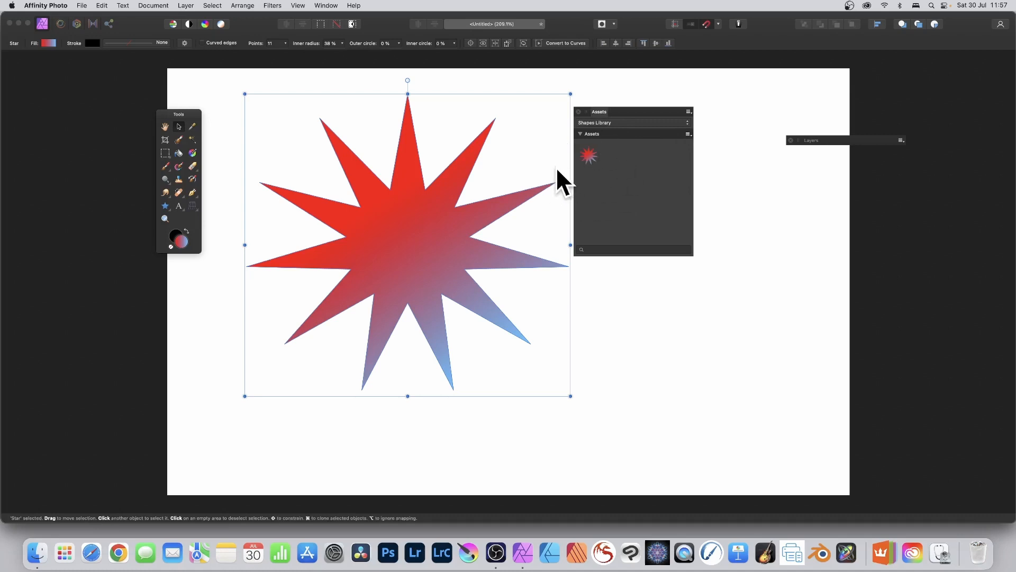
- Delete the original star and place five overlapping copies of the star asset on the canvas
key(Delete)
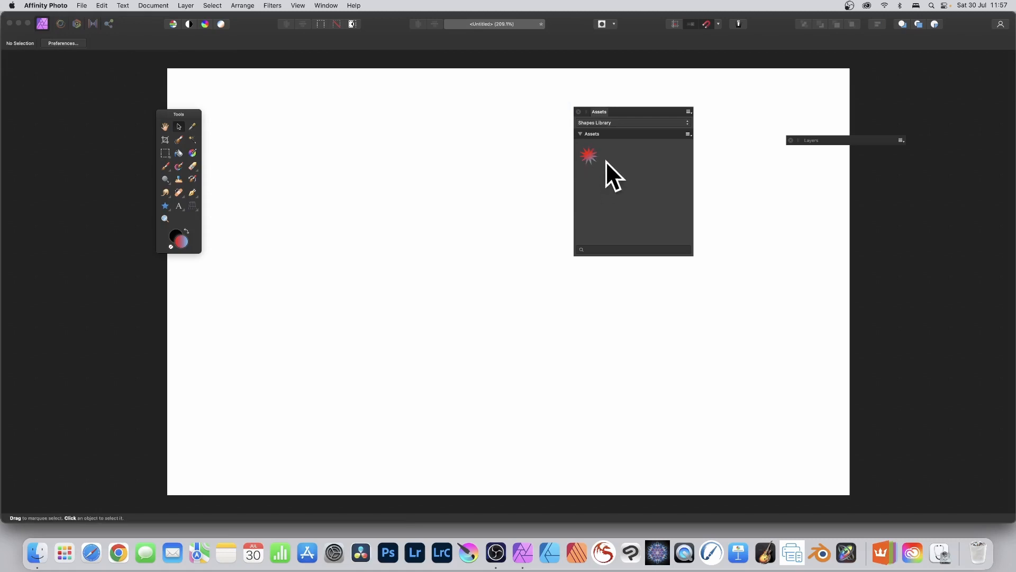
drag(590, 155, 333, 227)
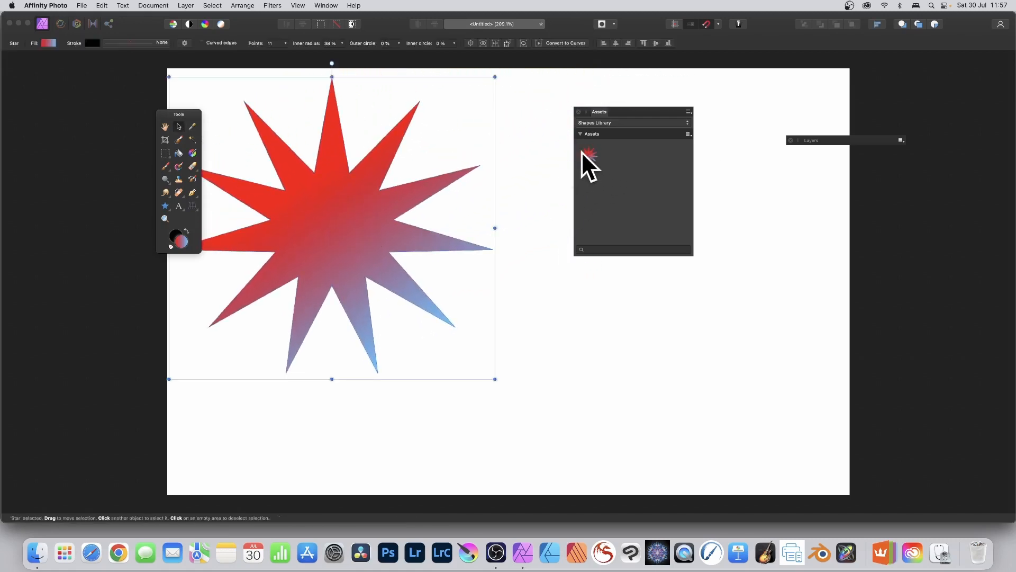
drag(582, 152, 441, 241)
drag(588, 154, 523, 285)
drag(589, 156, 460, 227)
drag(592, 155, 467, 273)
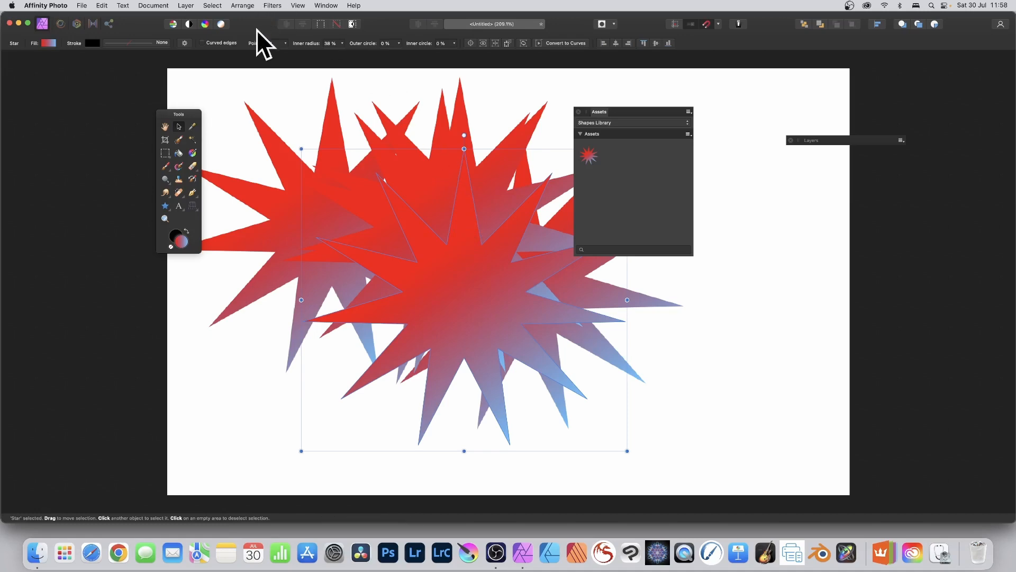
- Set the frontmost star to 42 points and move it toward the canvas's left side
click(285, 44)
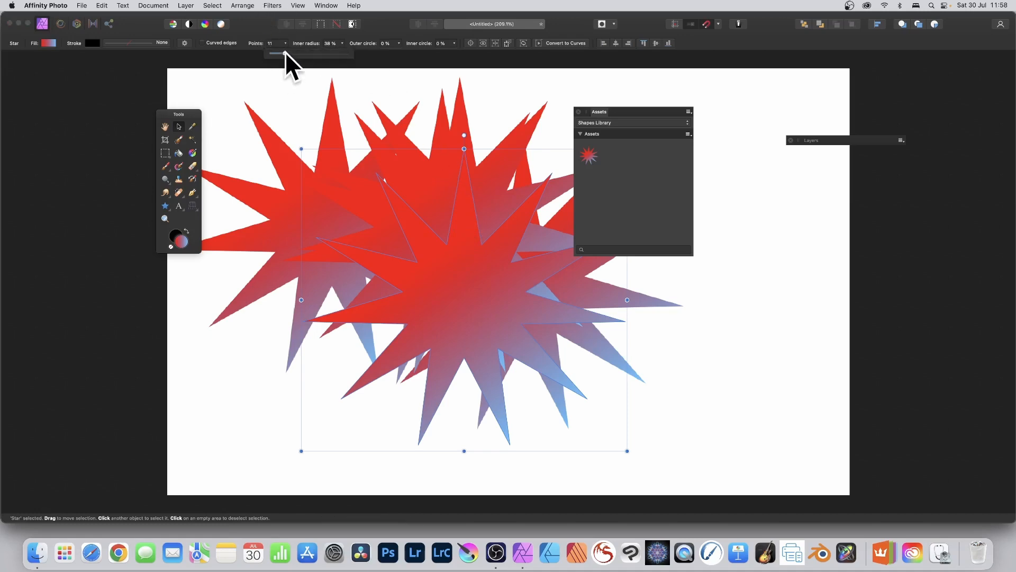
drag(285, 52, 337, 53)
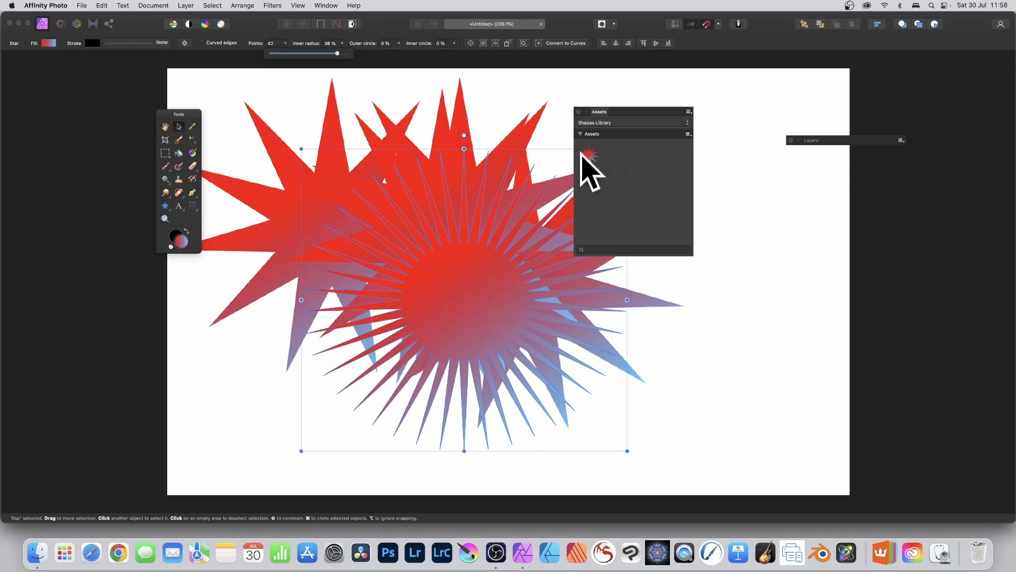
drag(472, 263, 359, 237)
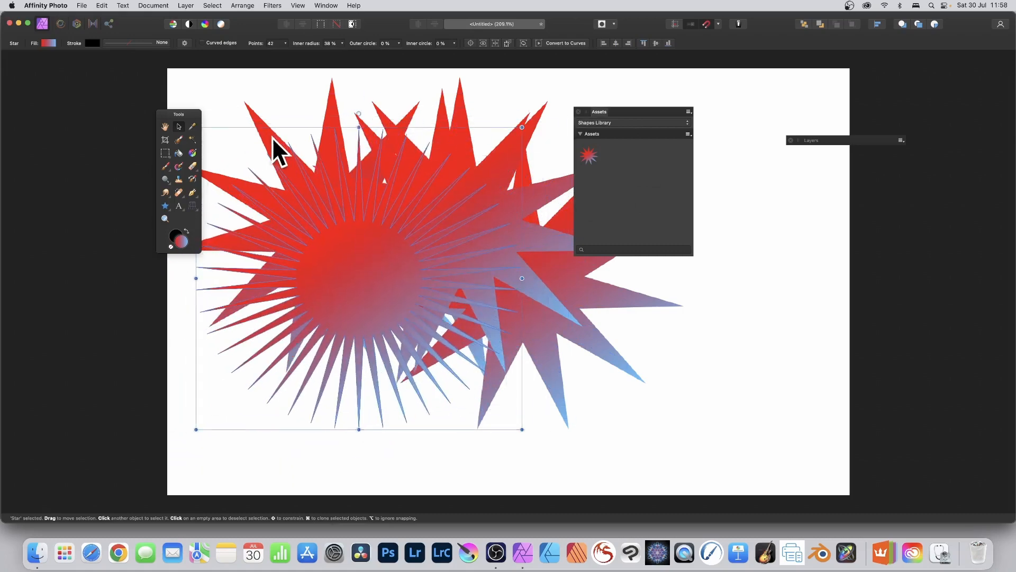
- Redraw the 42-point star's linear gradient so it runs from red at the upper left of its centre to blue at the lower right
click(192, 153)
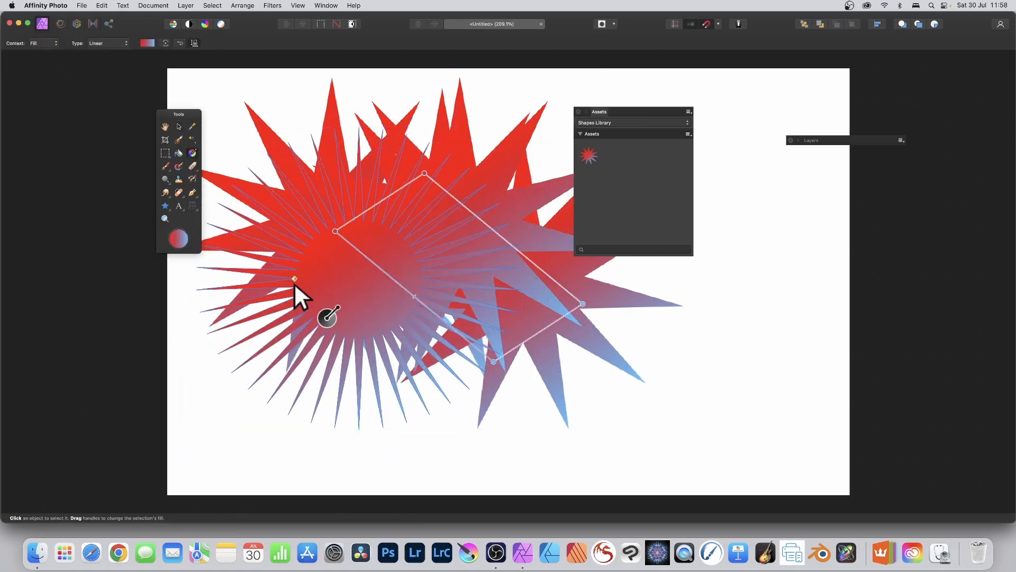
drag(309, 286, 396, 217)
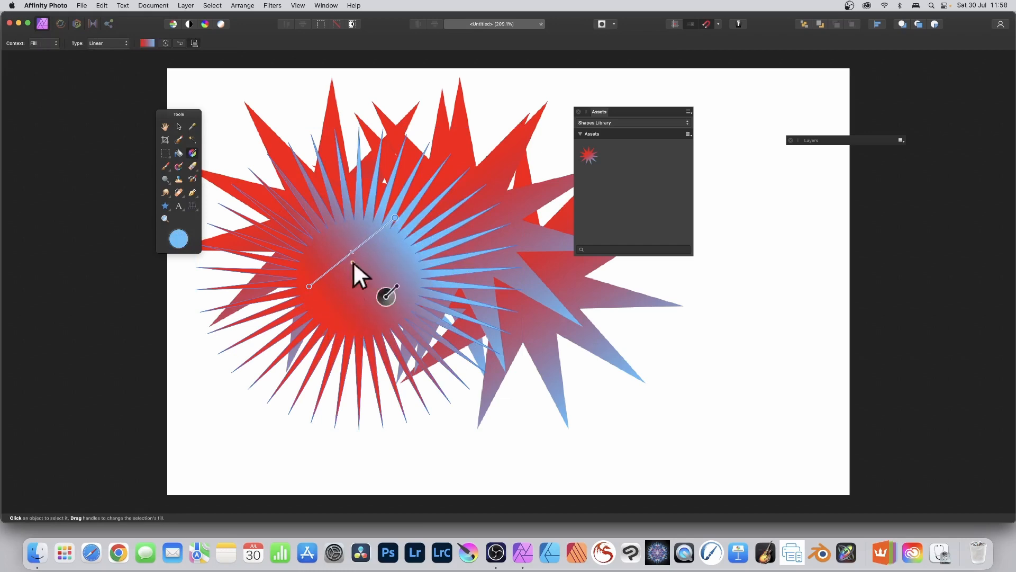
drag(334, 221, 379, 311)
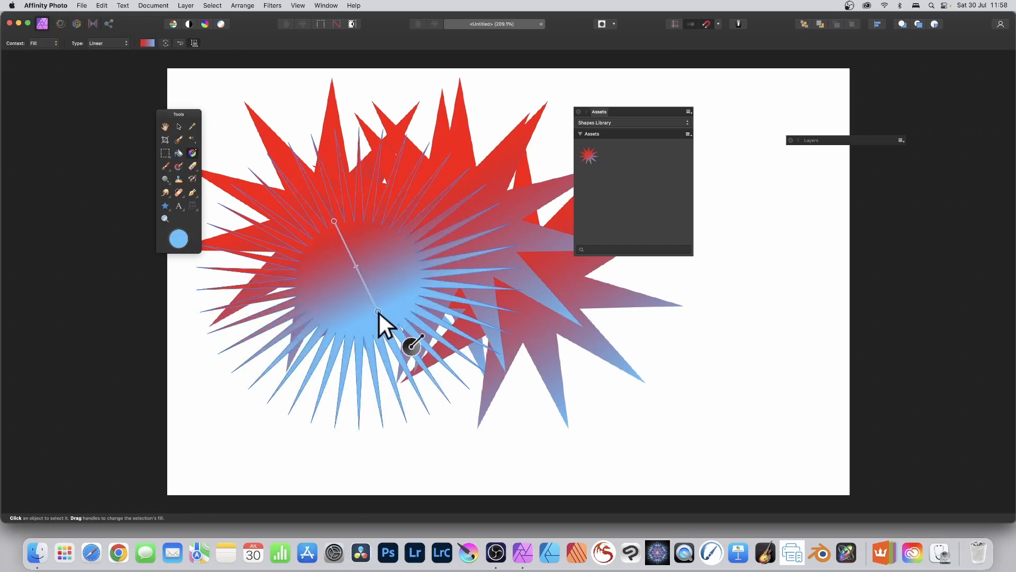
- Shift the recoloured 42-point star slightly down and right, and add it to the Shapes Library from the selection
click(180, 127)
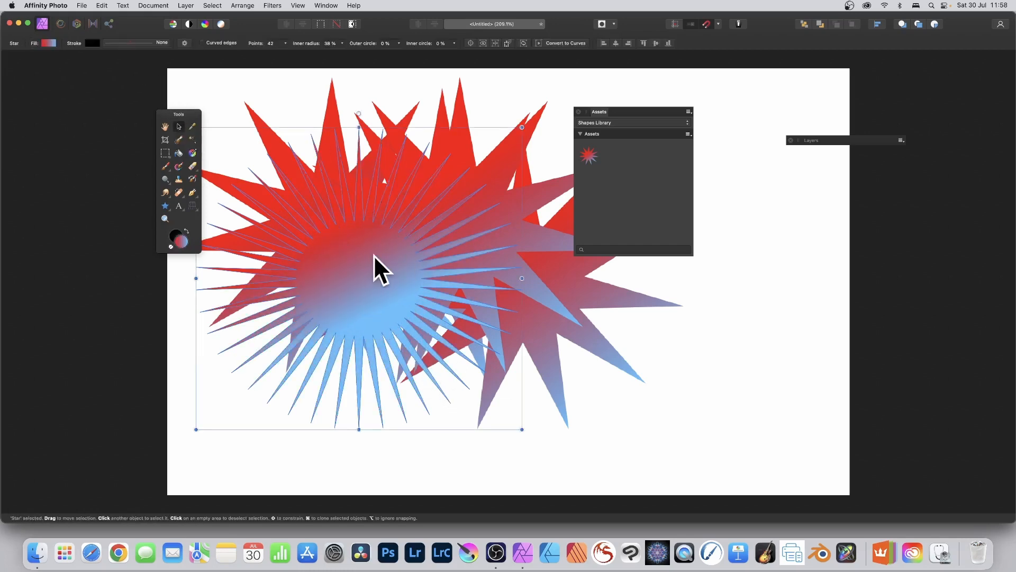
drag(374, 255, 399, 273)
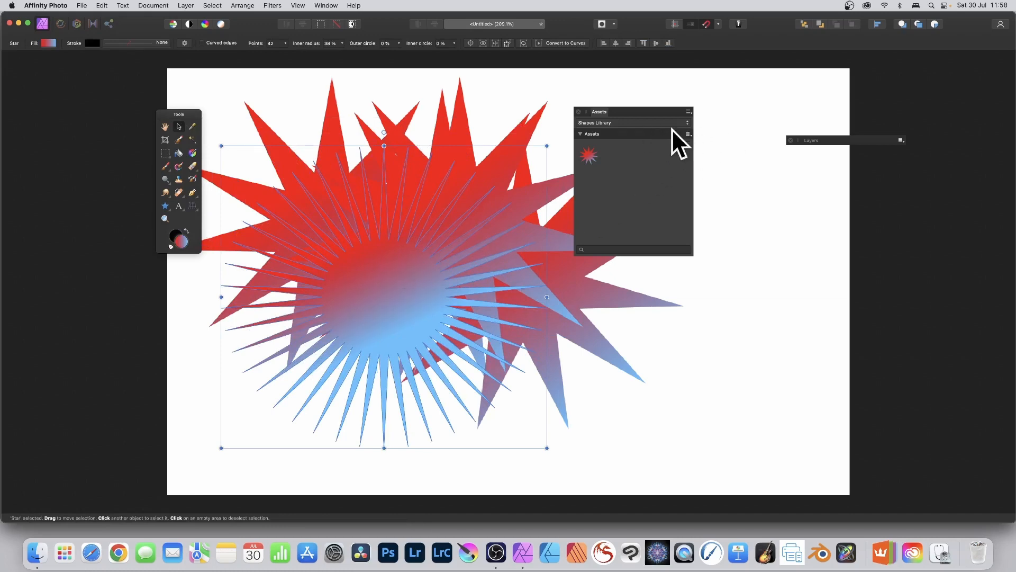
click(689, 134)
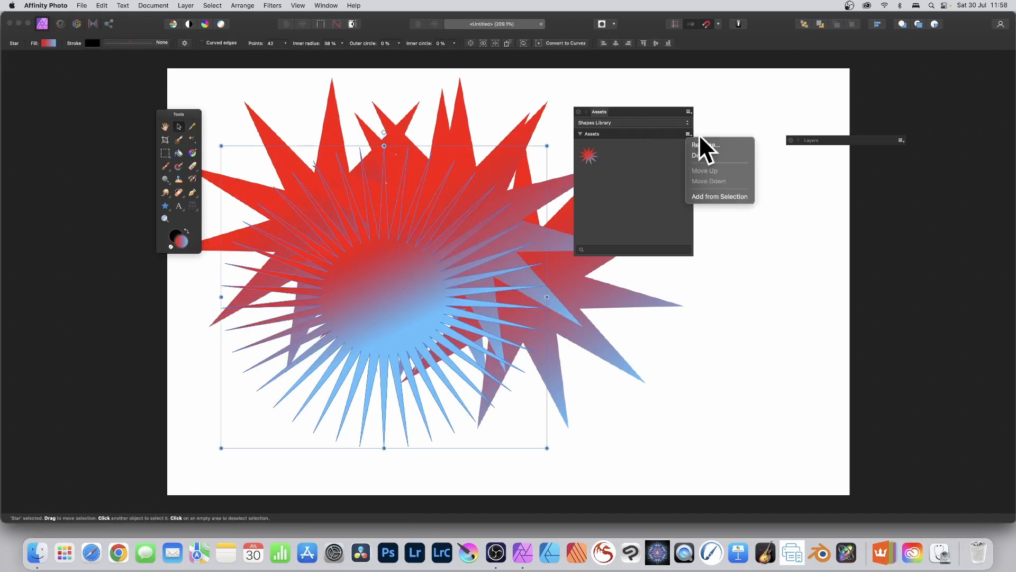
click(716, 196)
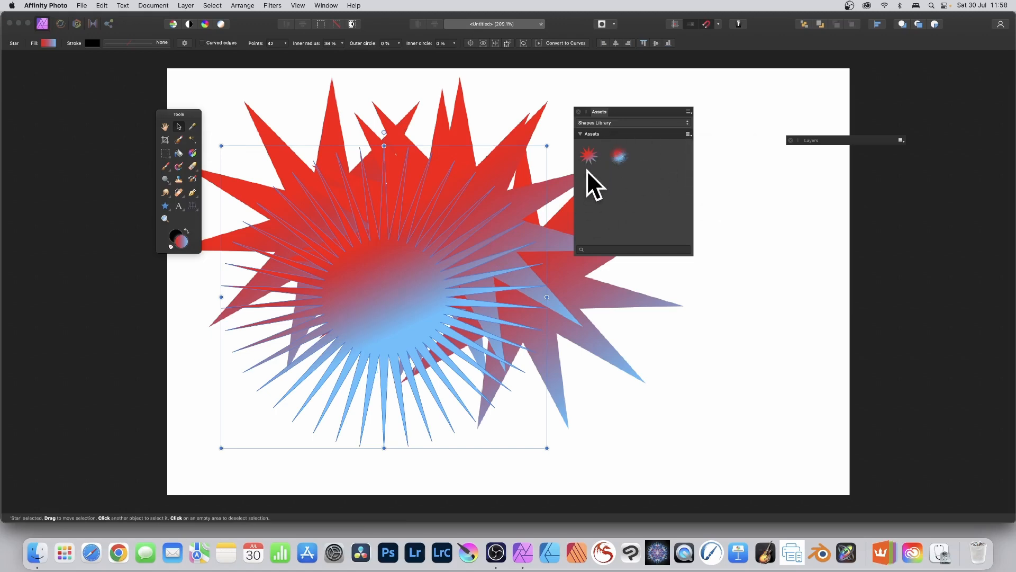
- Clear all stars from the canvas and place one copy of the 42-point star asset on it
drag(588, 158, 497, 203)
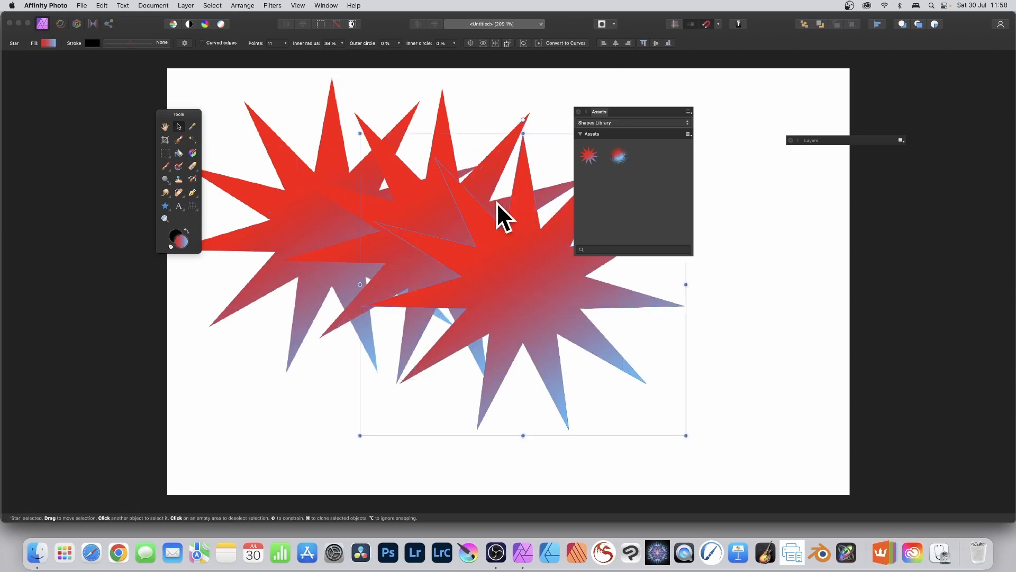
key(Delete)
key(Delete)
key(Delete)
drag(617, 154, 363, 223)
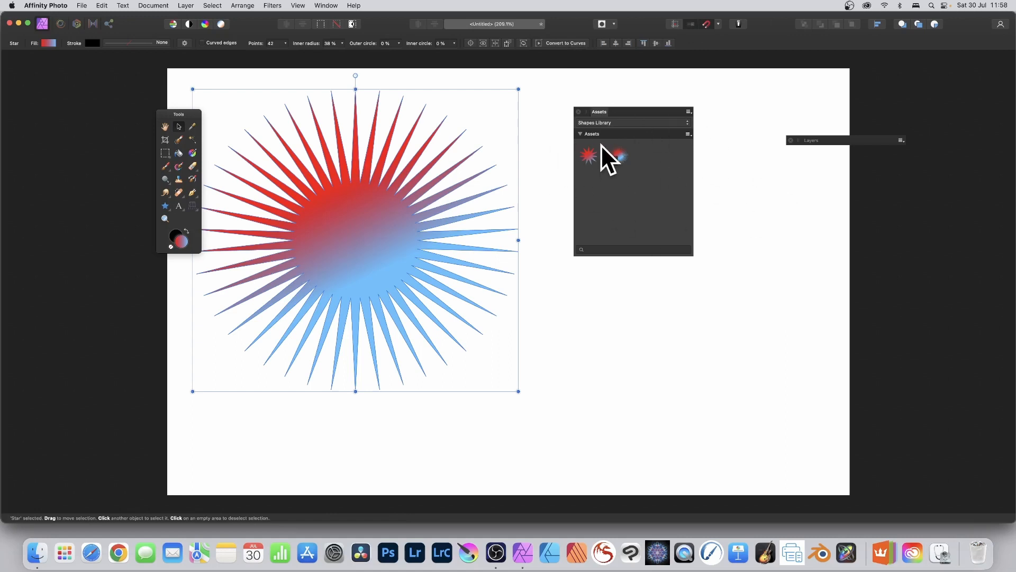
- Convert the 42-point star to curves and pull its topmost node upward with the Node tool to lengthen that spike
click(567, 43)
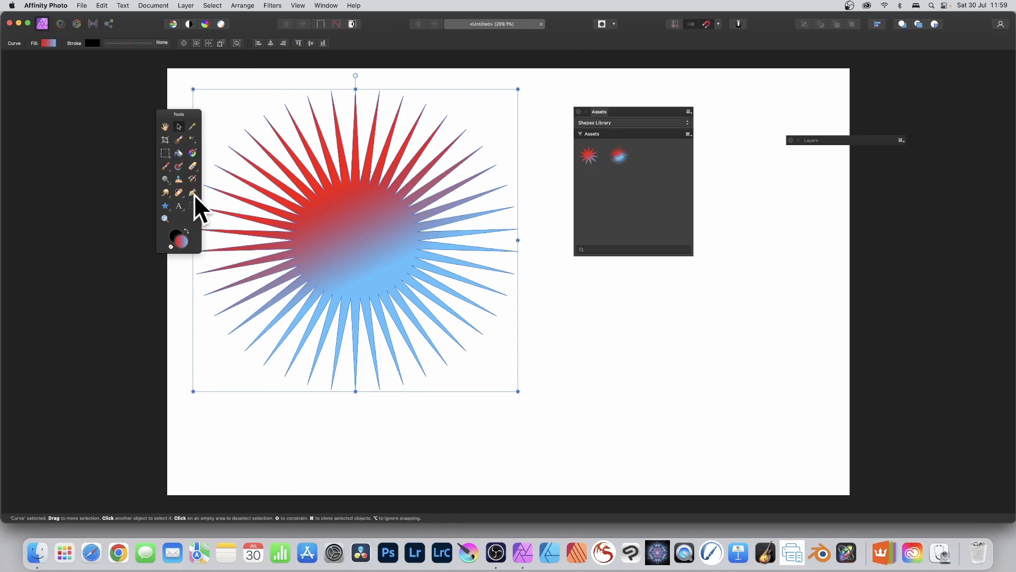
drag(194, 194, 233, 205)
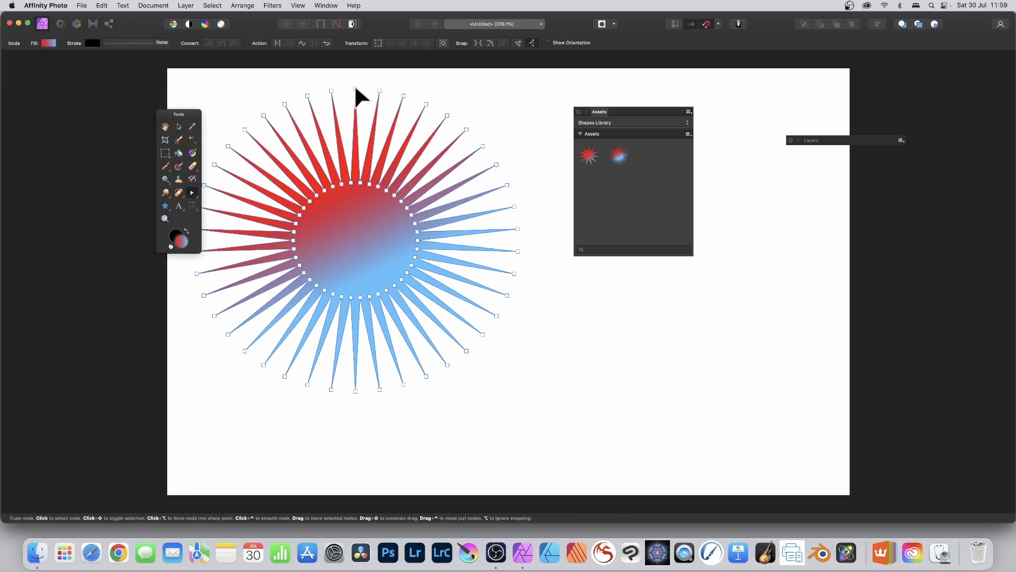
drag(355, 89, 356, 63)
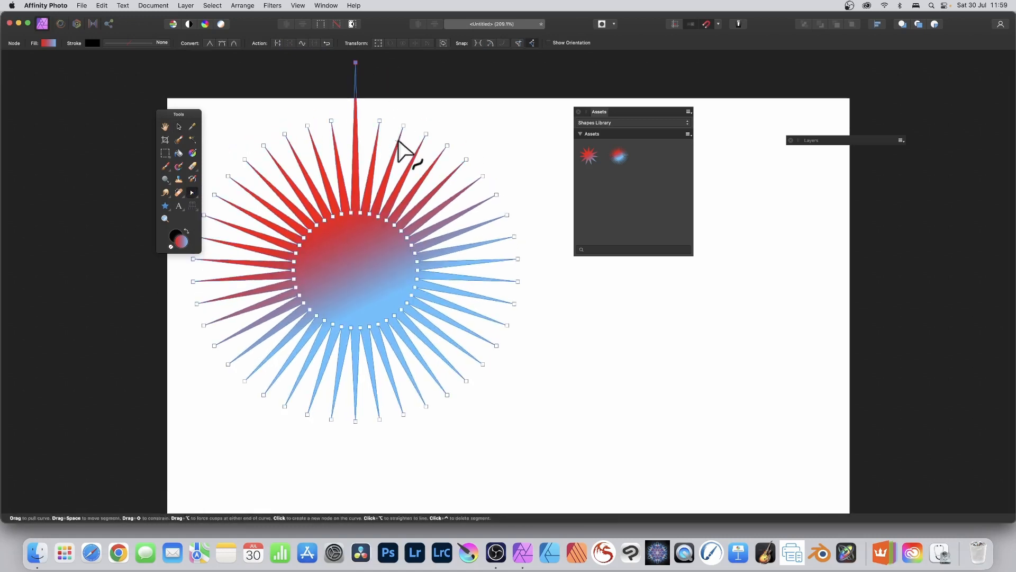
- Pull four more outer nodes of the curve star outward around its upper-right and right side to lengthen those spikes
drag(403, 125, 434, 82)
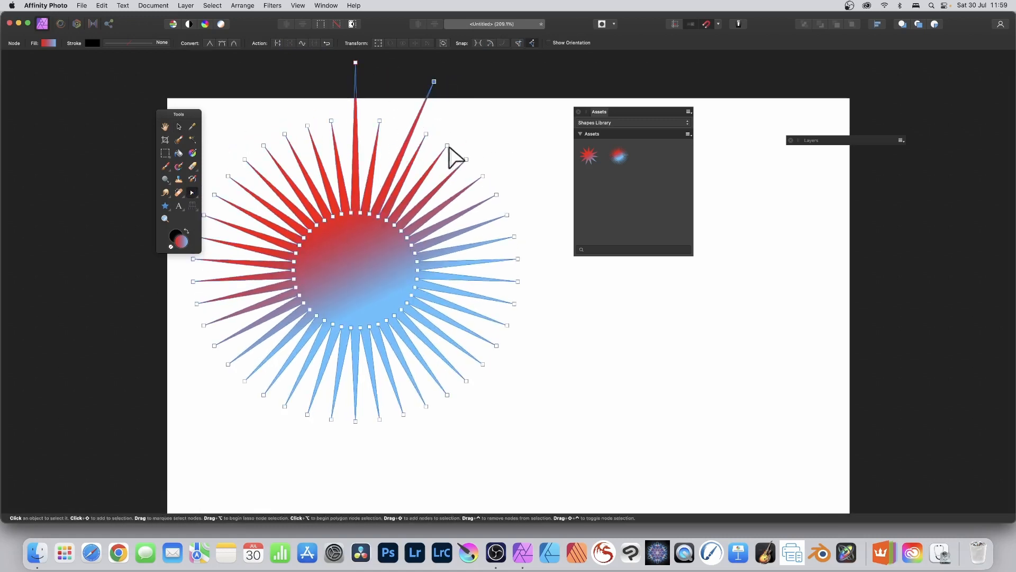
drag(448, 146, 490, 99)
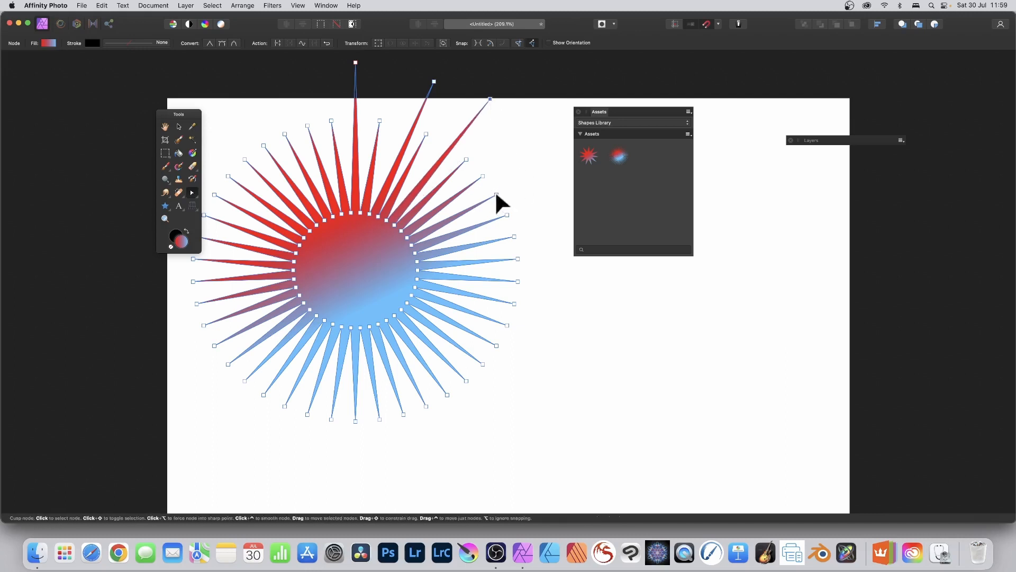
drag(496, 195, 557, 169)
drag(515, 236, 658, 276)
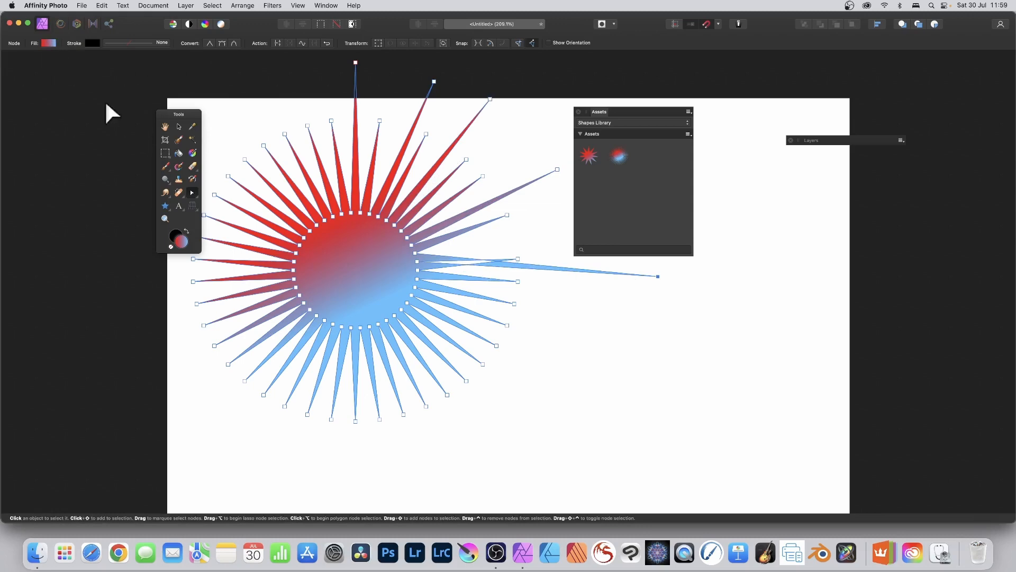
- Move the long-spiked star slightly down with the Move tool and add it to the Shapes Library from the selection
click(179, 126)
drag(368, 248, 377, 284)
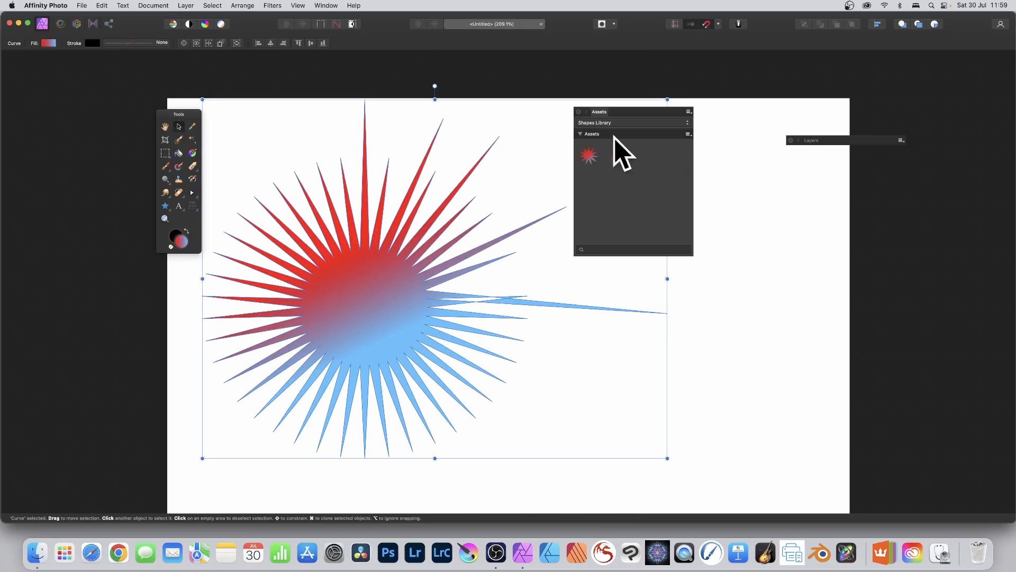
click(689, 133)
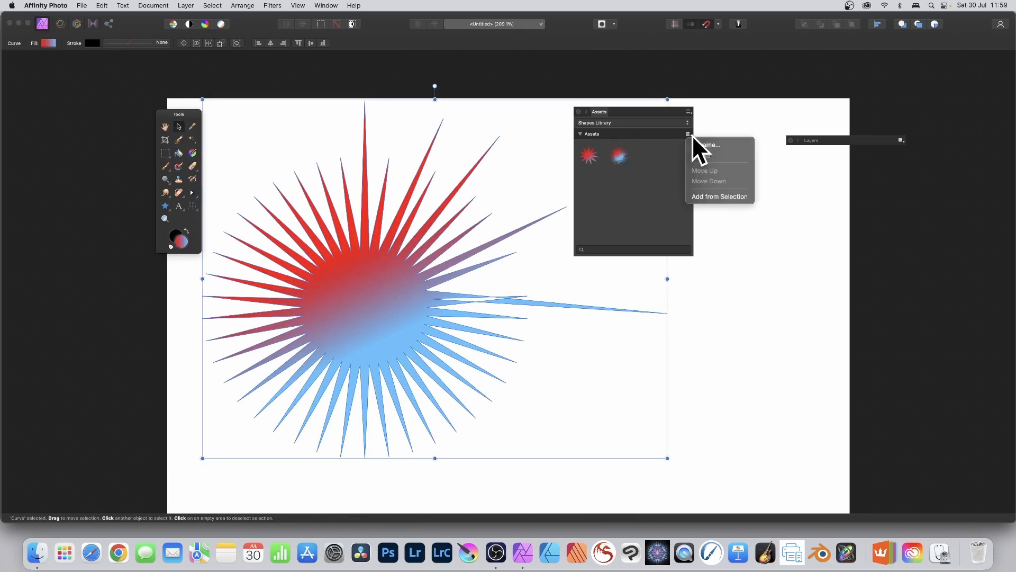
click(717, 196)
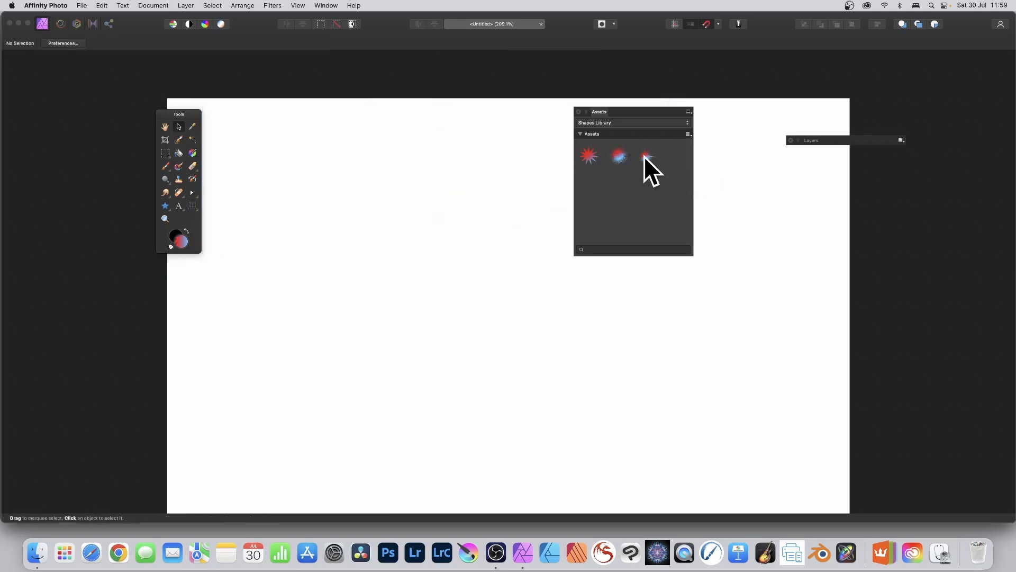
- Try pulling two inner nodes toward the centre on a placed copy of the long-spiked star asset, and delete that copy
drag(644, 156, 426, 182)
drag(292, 183, 358, 236)
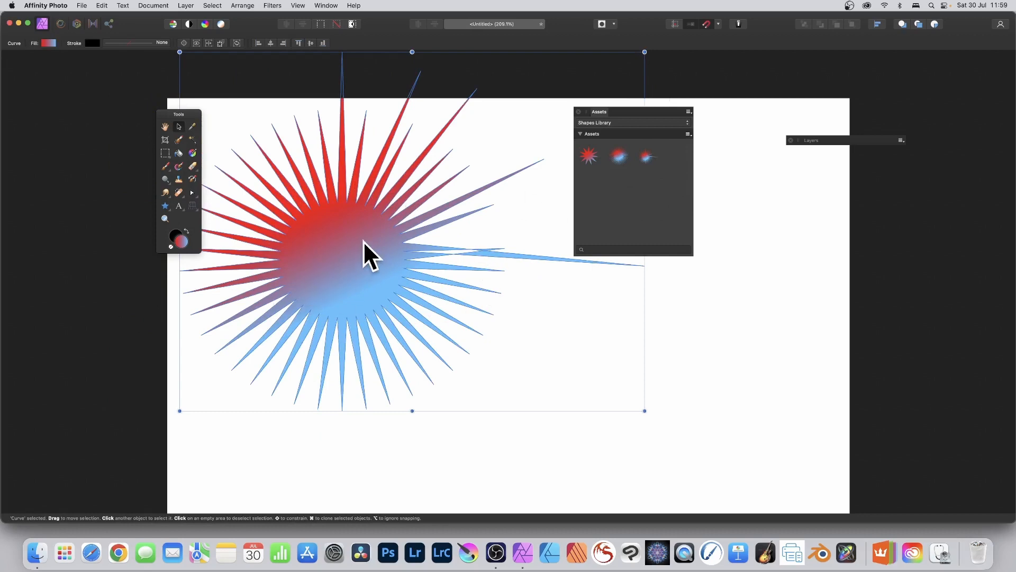
click(191, 193)
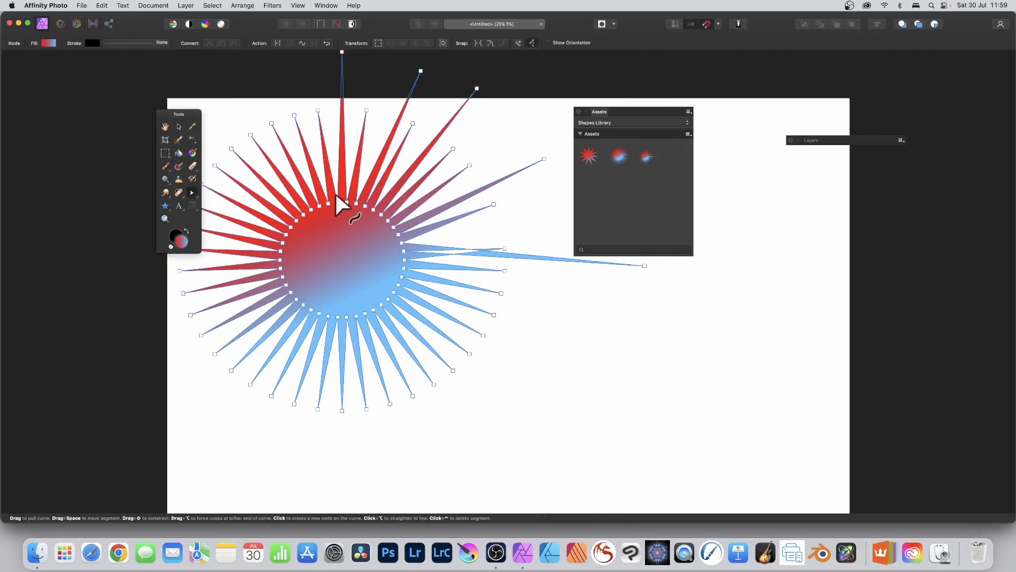
drag(319, 206, 341, 227)
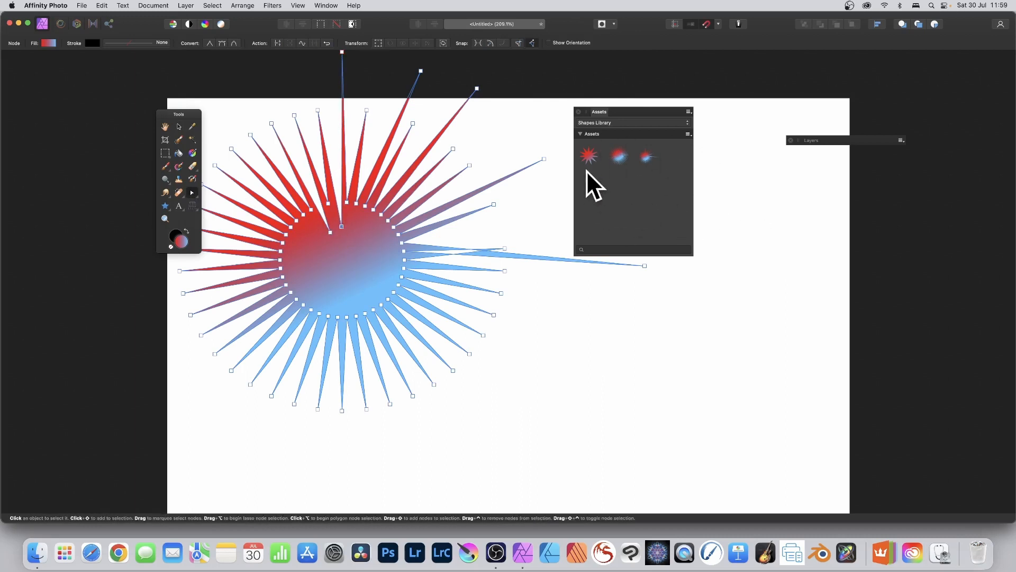
key(Delete)
key(Delete)
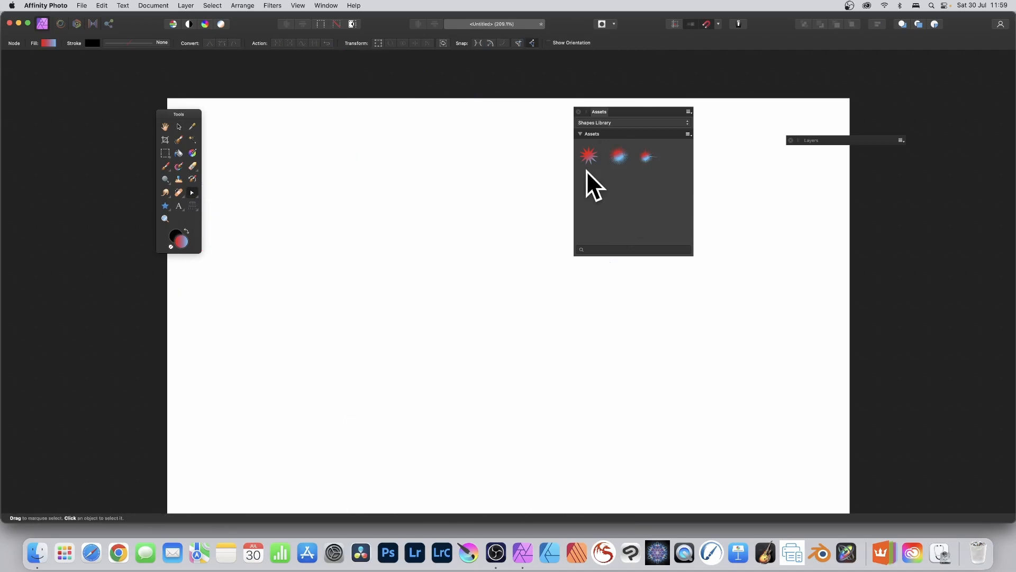
- Draw a large, nearly circular ellipse with the Ellipse tool and add it to the Shapes Library from the selection
click(165, 206)
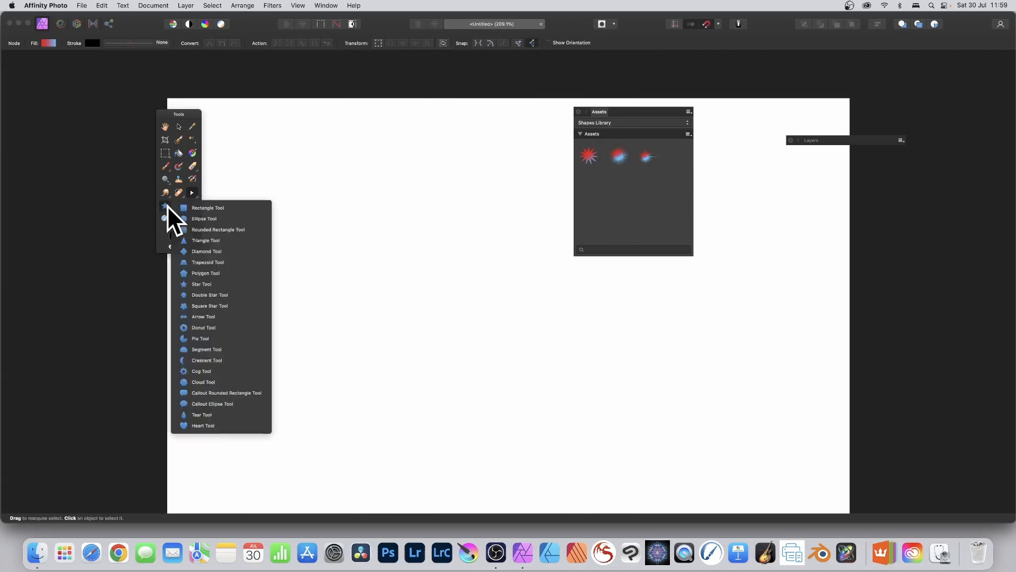
click(208, 217)
drag(268, 142, 502, 363)
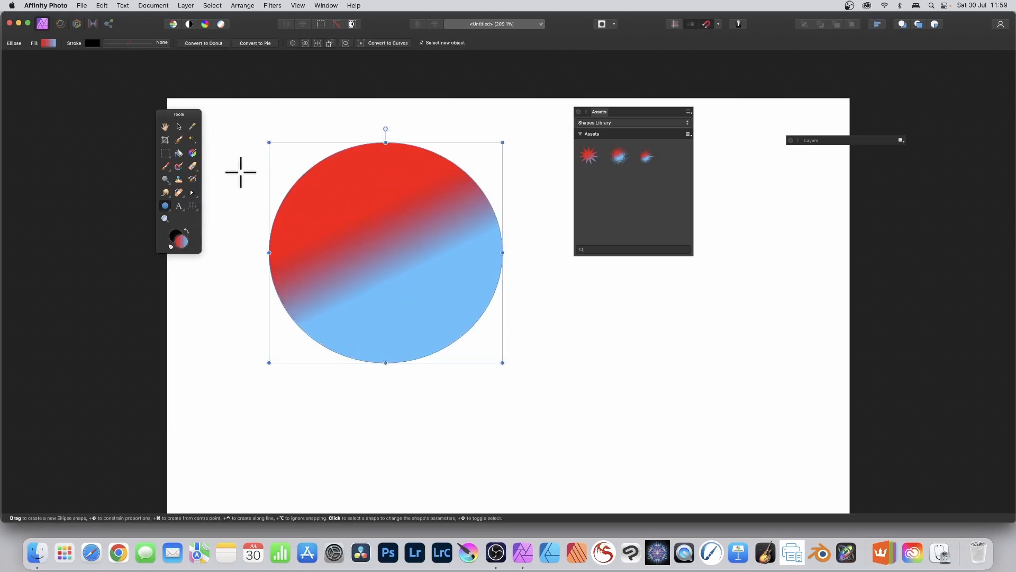
click(690, 135)
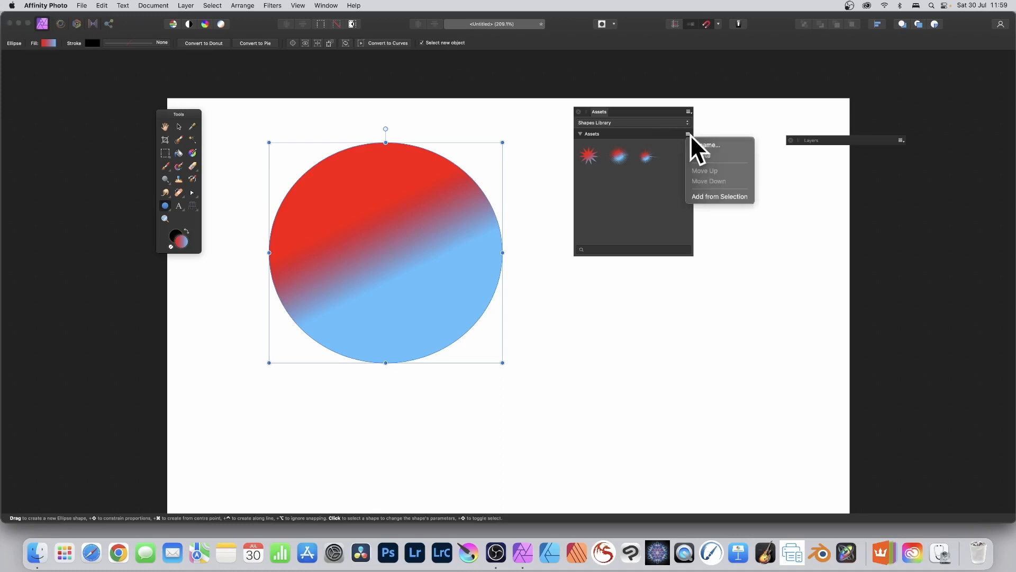
click(711, 195)
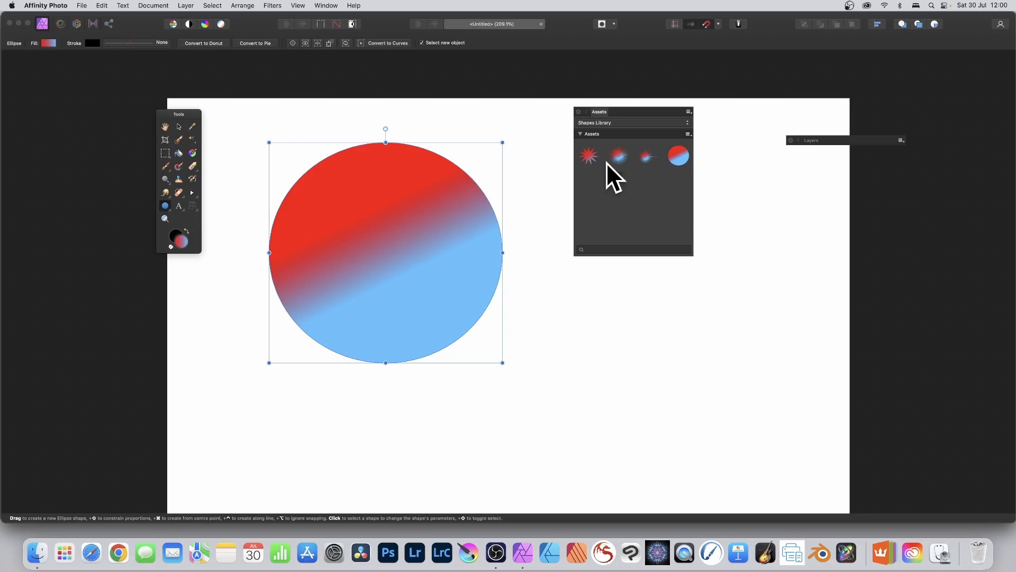
- Clear the ellipse from the canvas and draw four tall, overlapping triangles of different sizes with the Triangle tool
key(Delete)
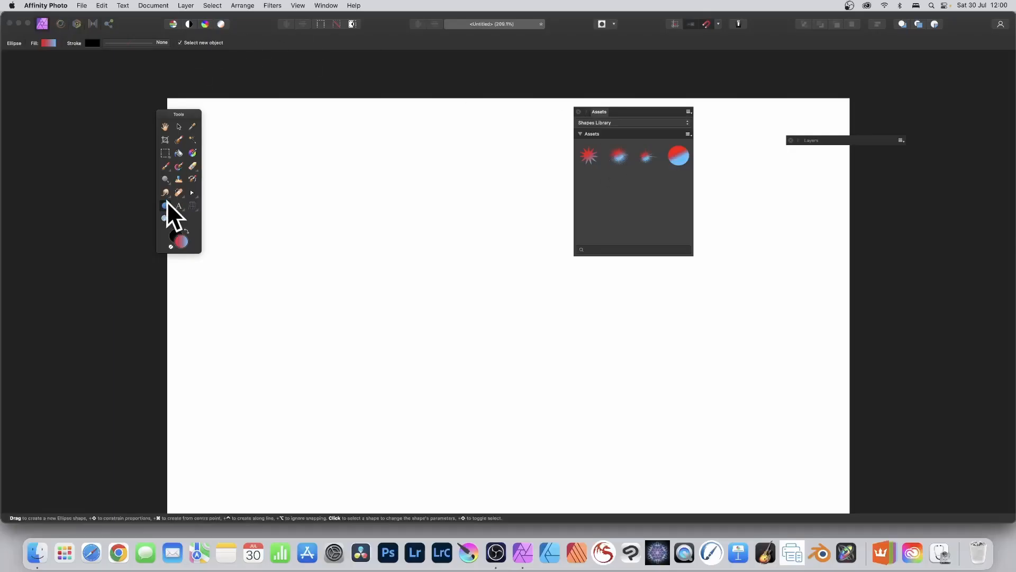
click(167, 206)
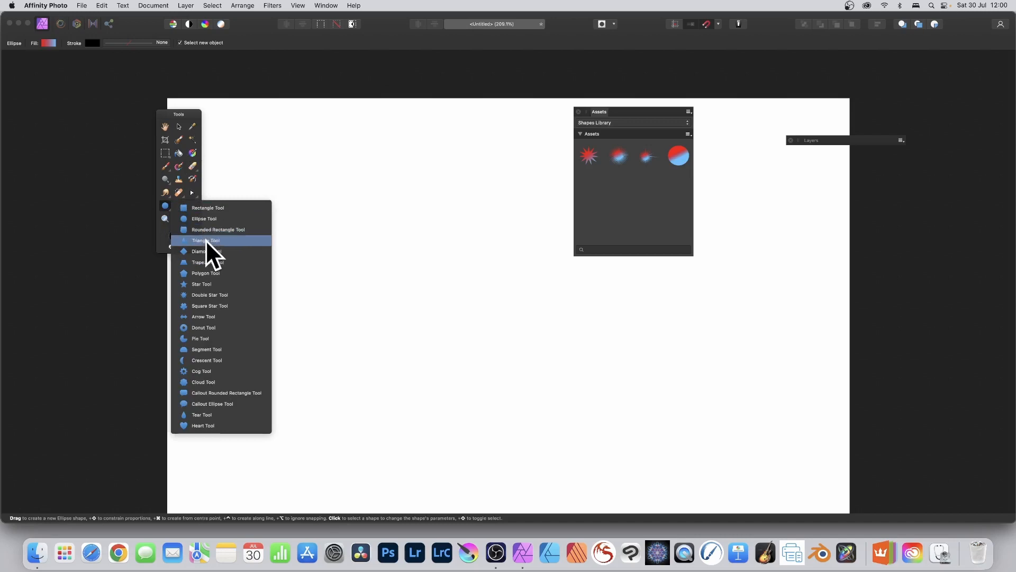
click(205, 240)
drag(329, 132, 441, 389)
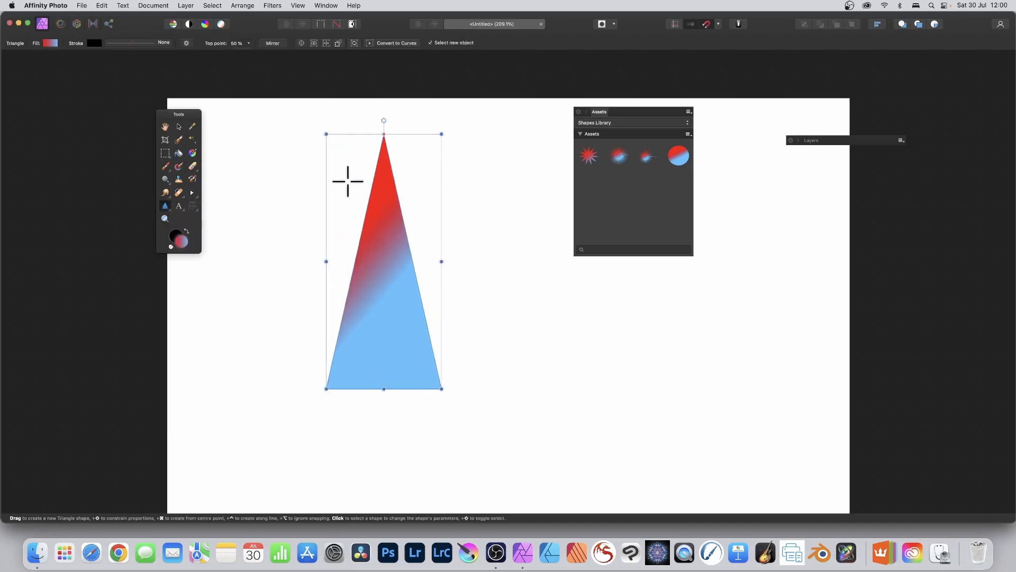
drag(335, 157, 397, 344)
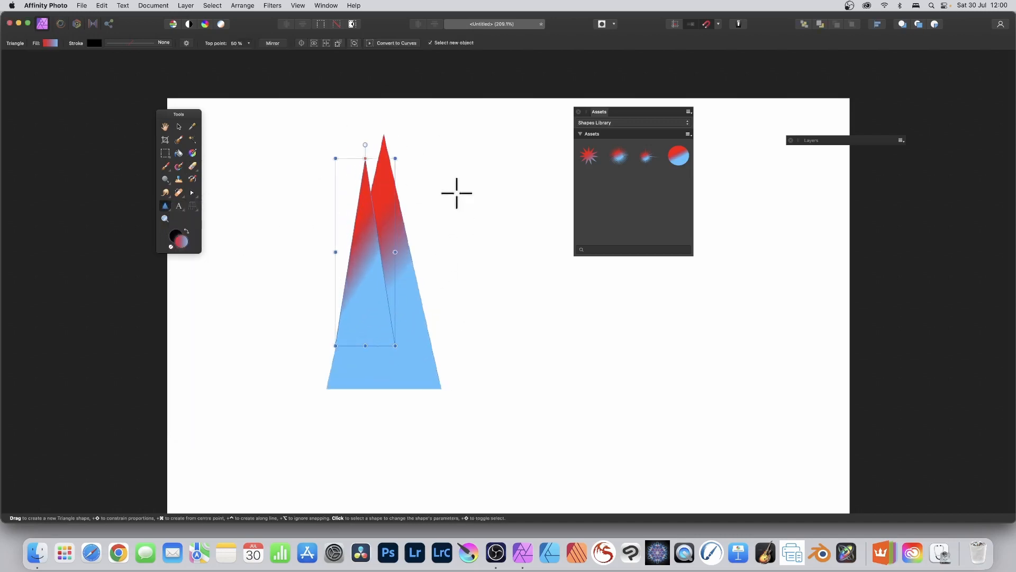
drag(419, 146, 505, 370)
mouse_move(396, 154)
mouse_down()
mouse_move(450, 236)
mouse_move(467, 283)
mouse_up()
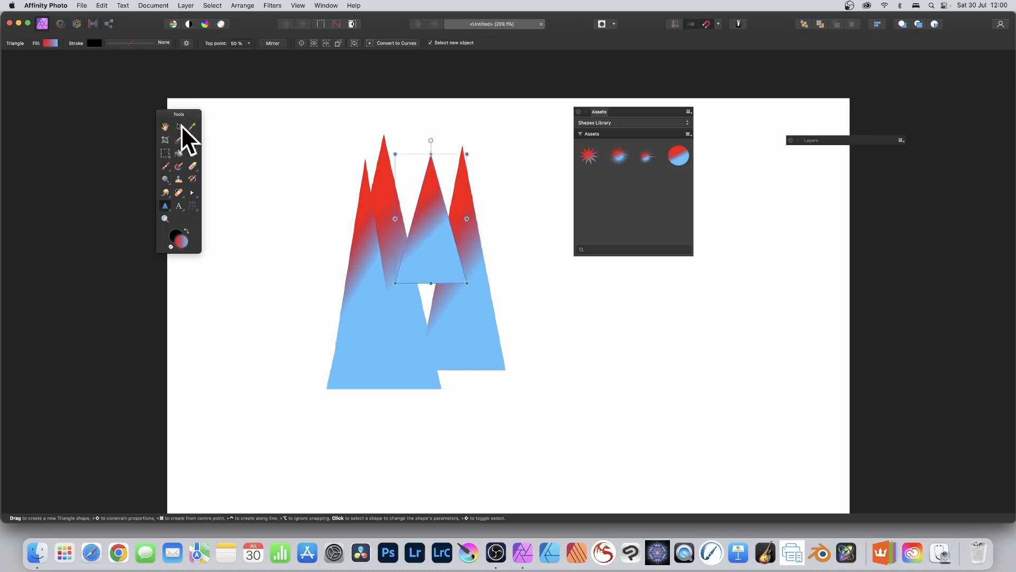
- Select all four triangles, expand the Layers panel and combine their layers into one group
click(179, 126)
drag(273, 96, 562, 432)
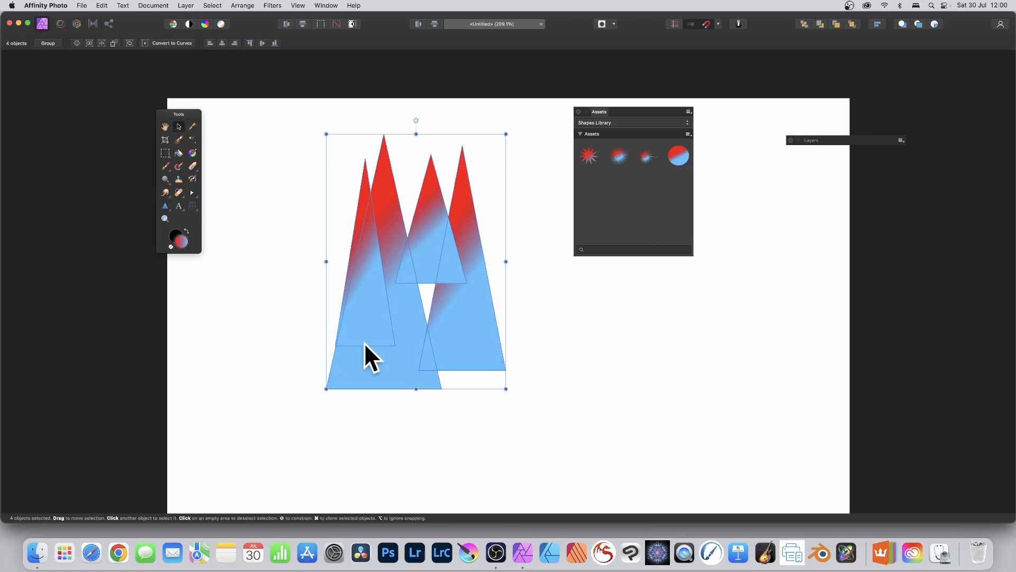
click(689, 133)
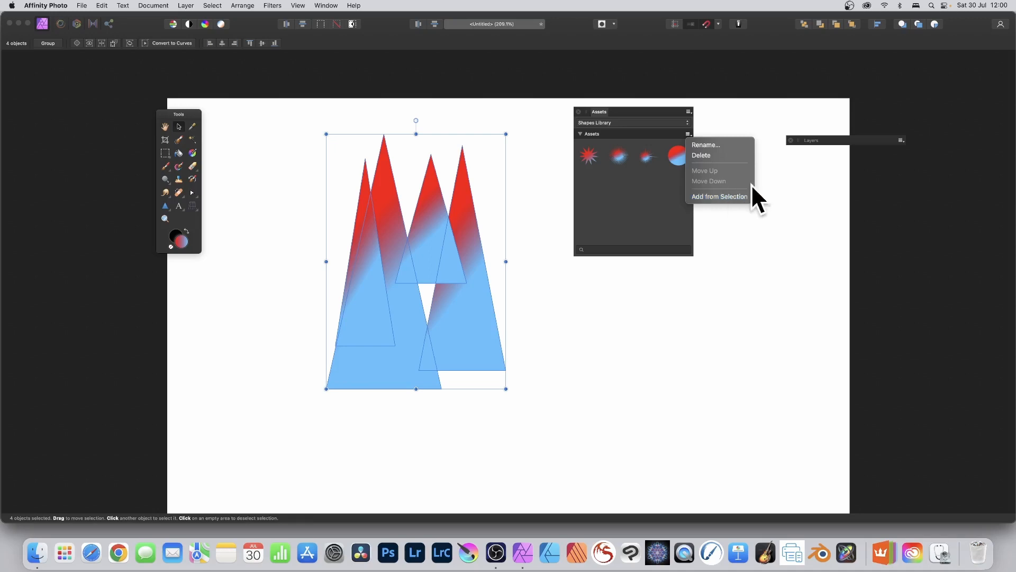
click(812, 140)
drag(812, 140, 755, 145)
drag(779, 296, 775, 320)
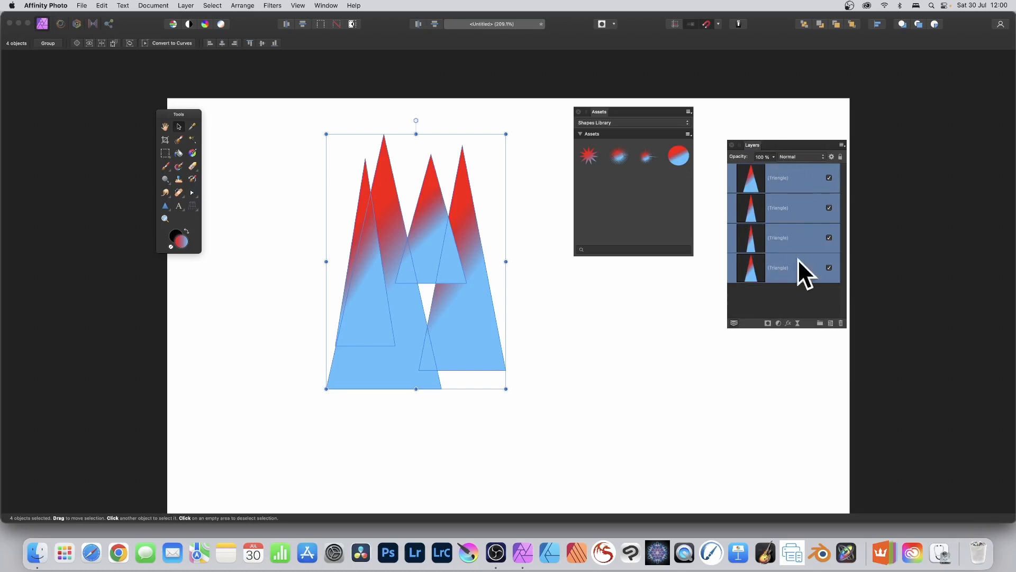
right_click(752, 177)
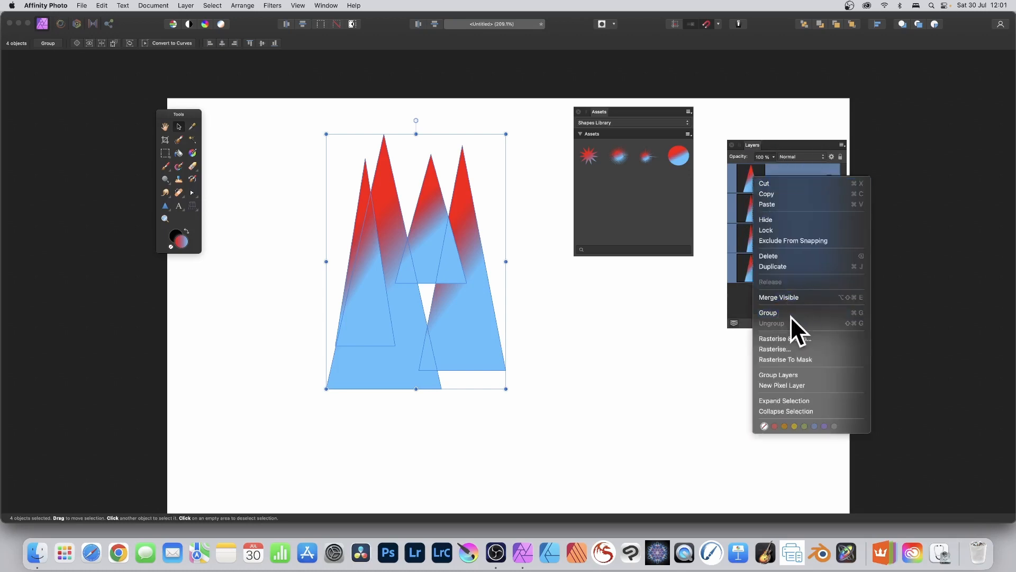
click(777, 313)
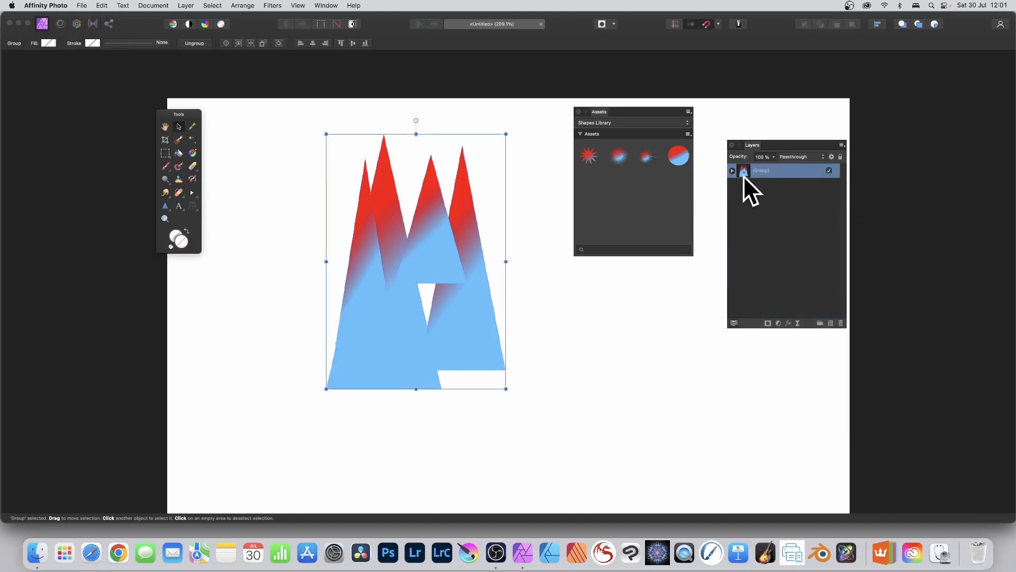
- Add the triangle group to the Shapes Library from the selection and delete the original group from the canvas
click(690, 134)
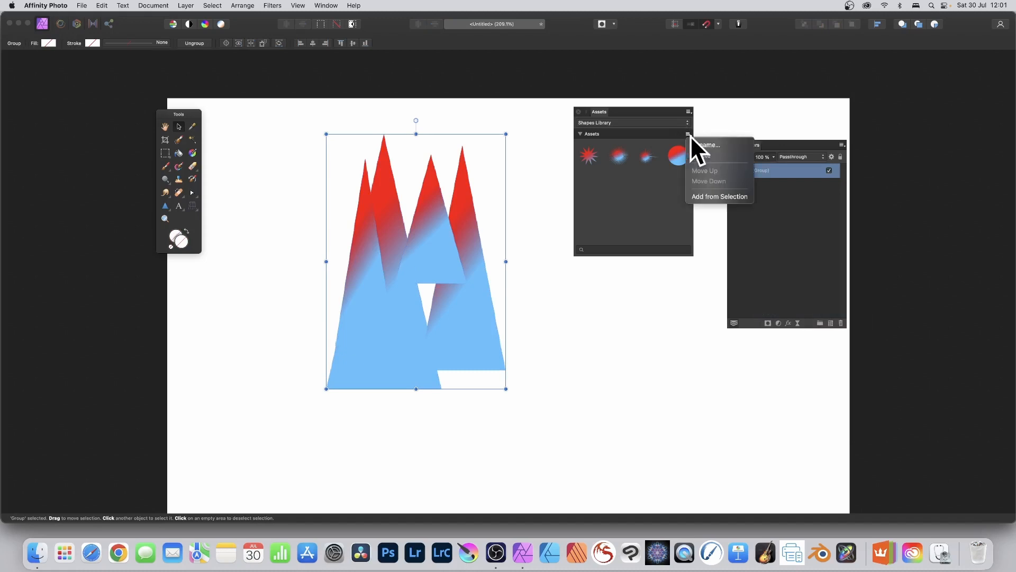
click(715, 196)
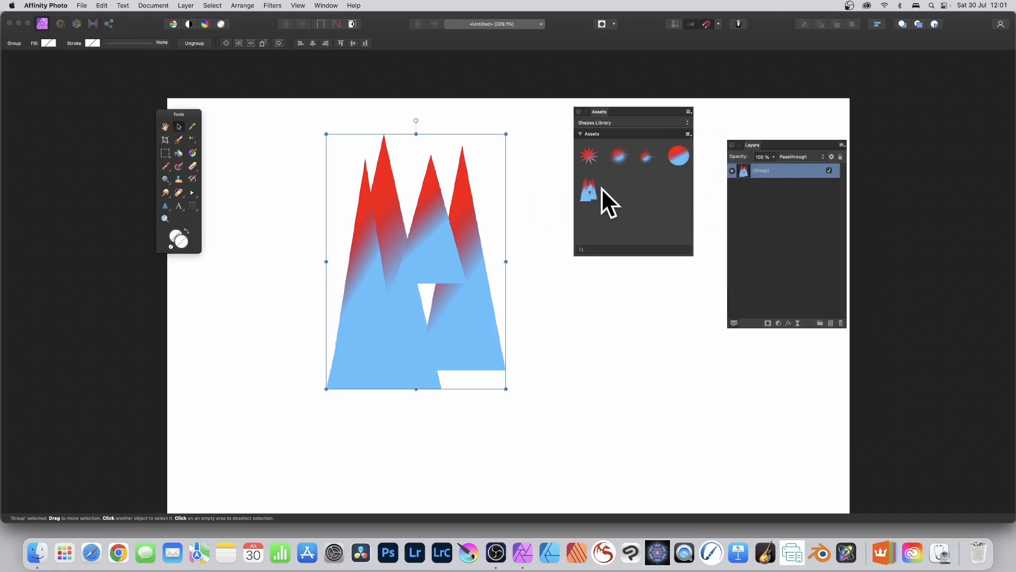
key(Delete)
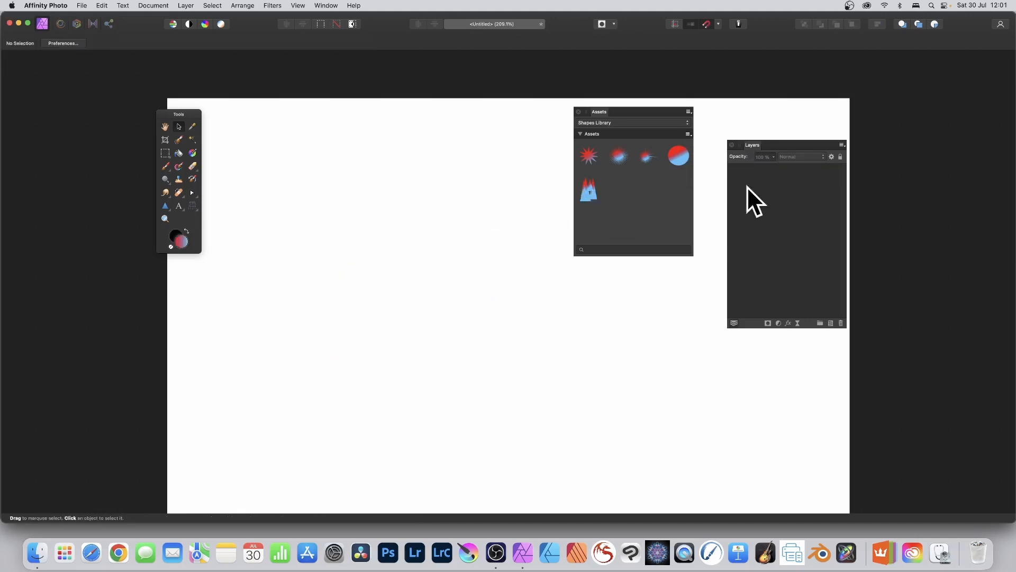
- Place seven overlapping copies of the triangle group asset across the canvas in two staggered rows
drag(583, 188, 444, 264)
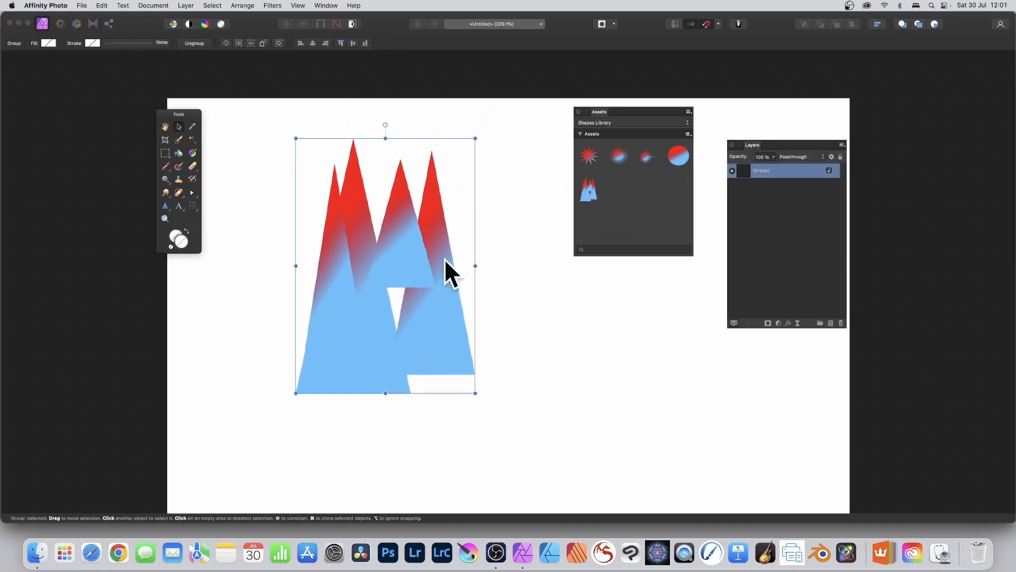
drag(586, 196, 610, 273)
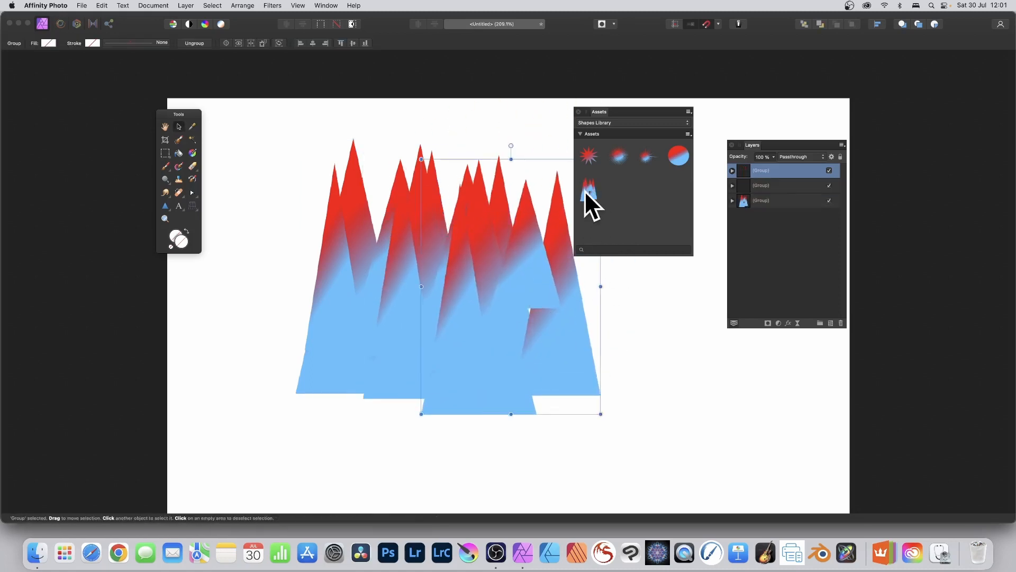
drag(584, 189, 286, 323)
drag(593, 192, 411, 380)
drag(587, 189, 506, 397)
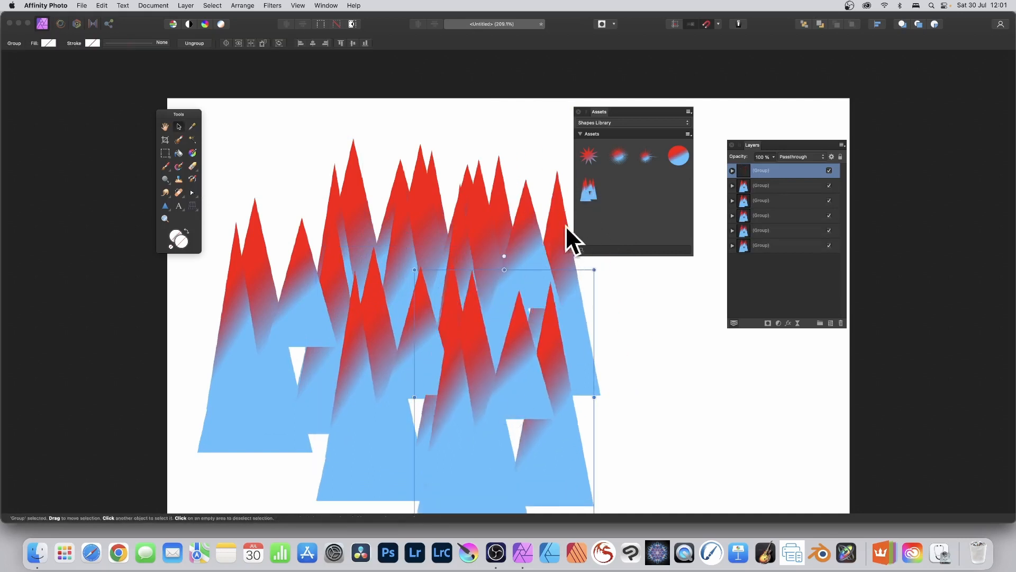
drag(584, 192, 596, 389)
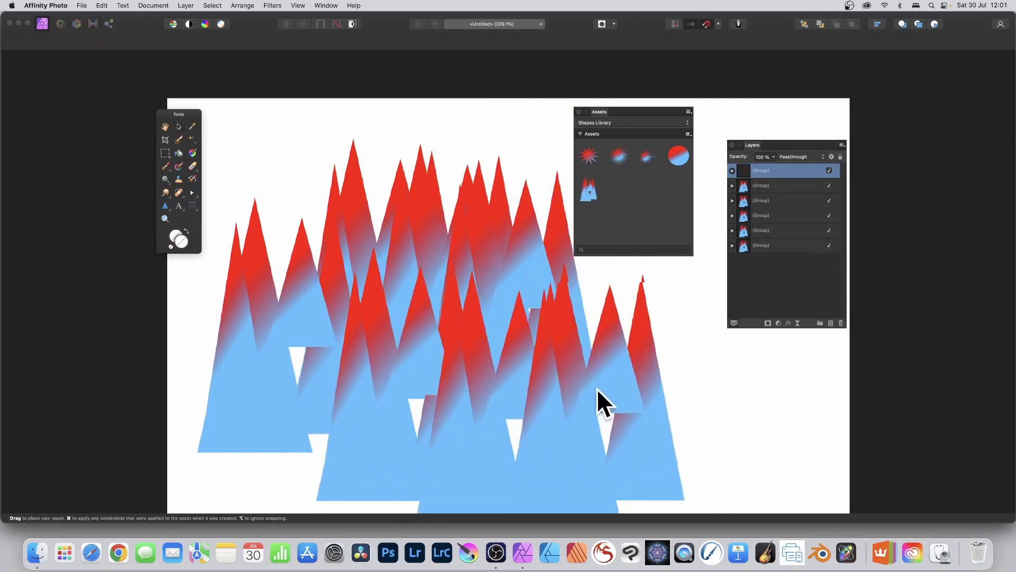
- Expand the topmost group's layers and stretch its first triangle upward to make it taller
click(732, 170)
click(768, 199)
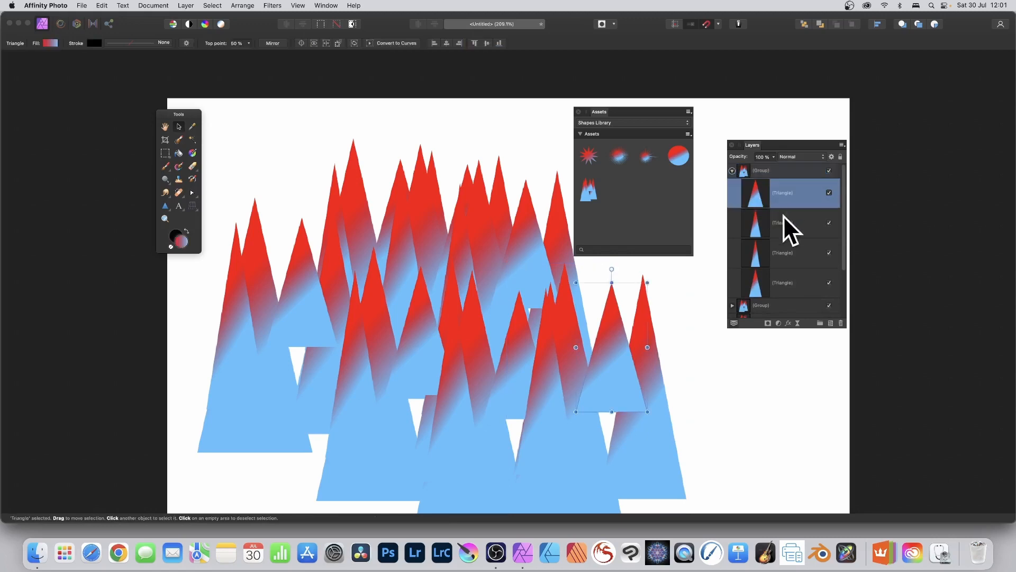
drag(612, 282, 612, 187)
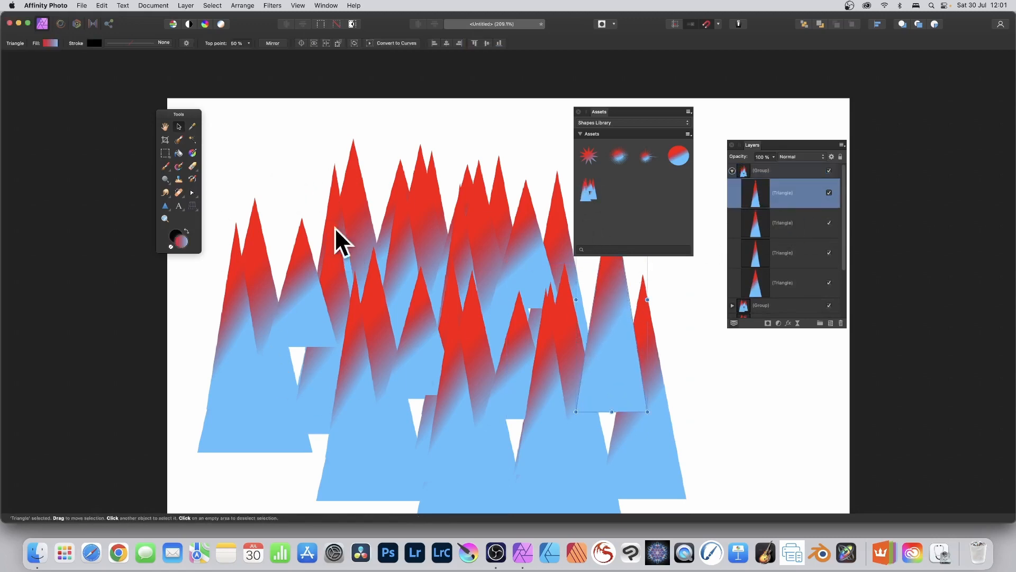
- Select all four triangles inside the topmost group and delete them
drag(208, 103, 784, 528)
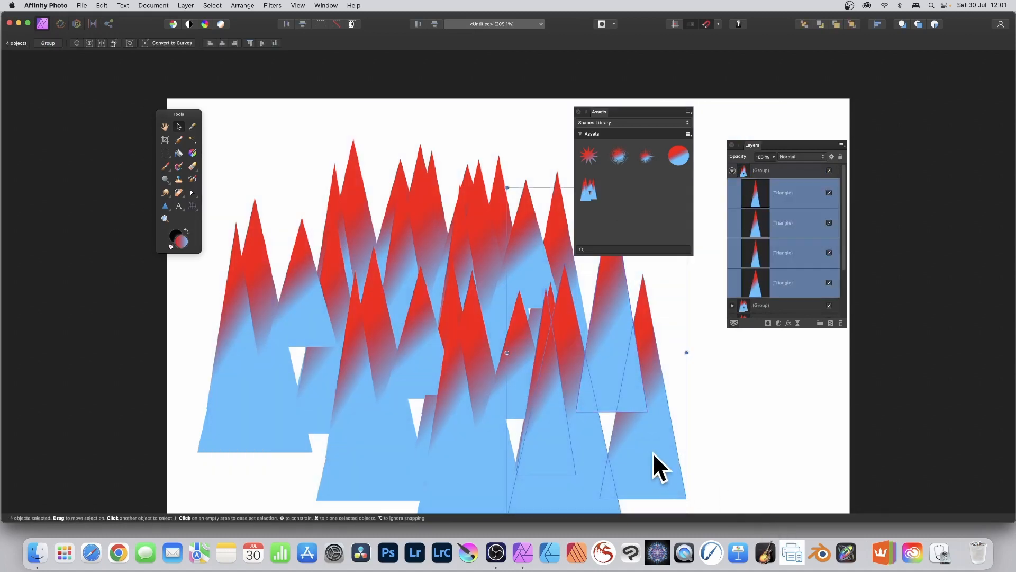
key(Delete)
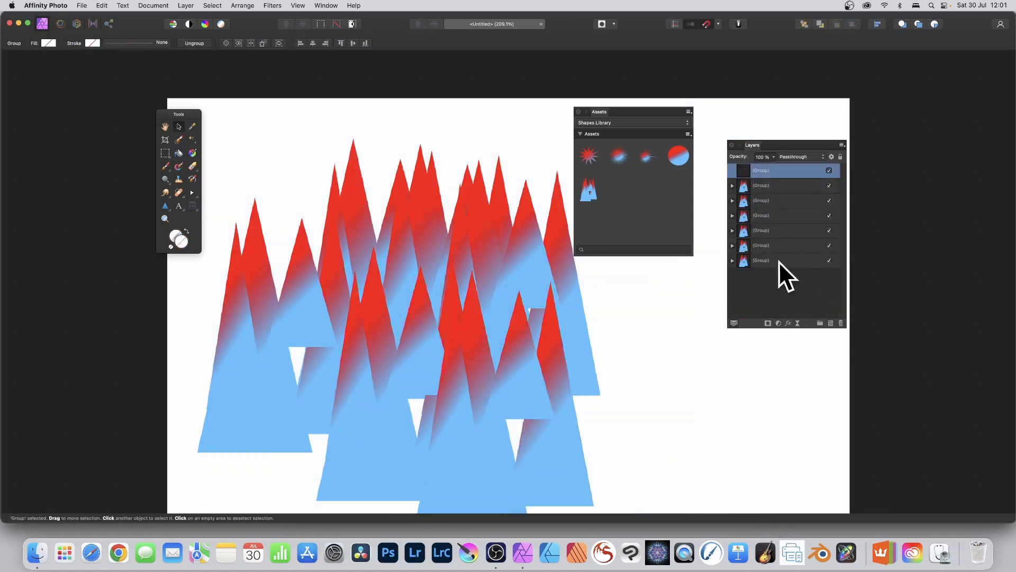
- Select all the remaining groups in the layer stack and delete them to empty the canvas
shift+click(772, 260)
click(842, 323)
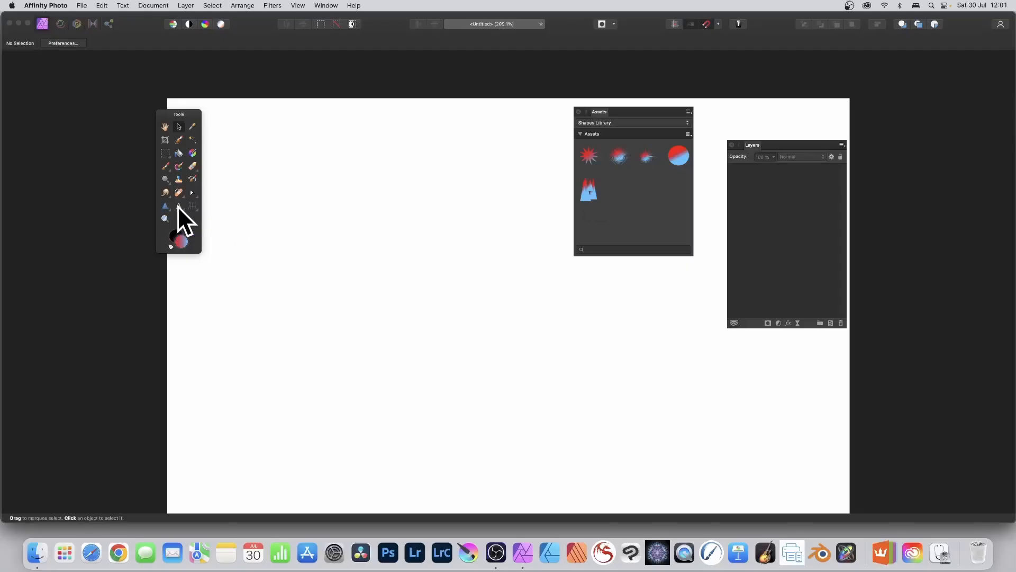
- Create artistic text reading "text" and move it down so it lies fully on the canvas
click(179, 206)
click(233, 210)
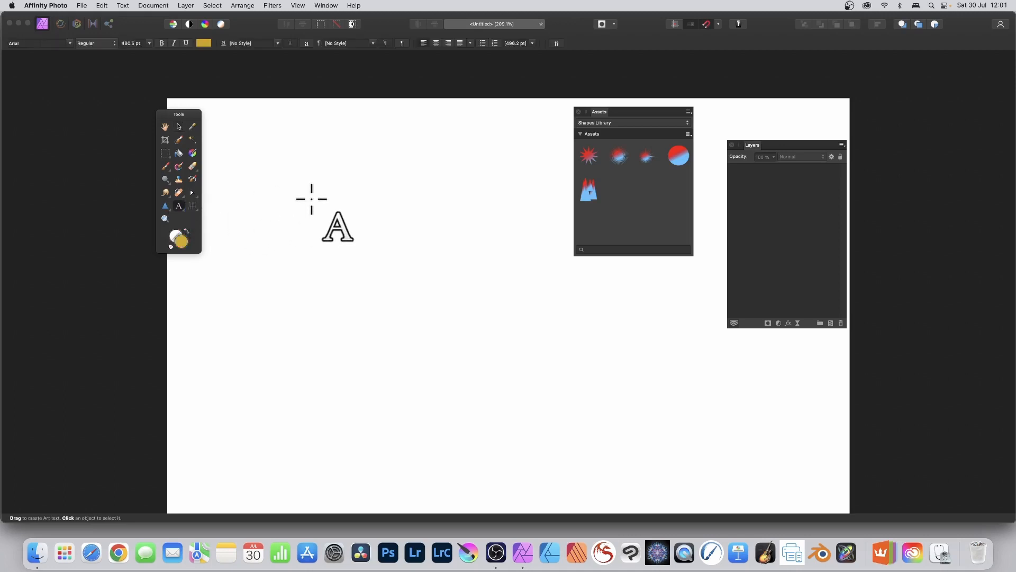
click(311, 199)
text(text)
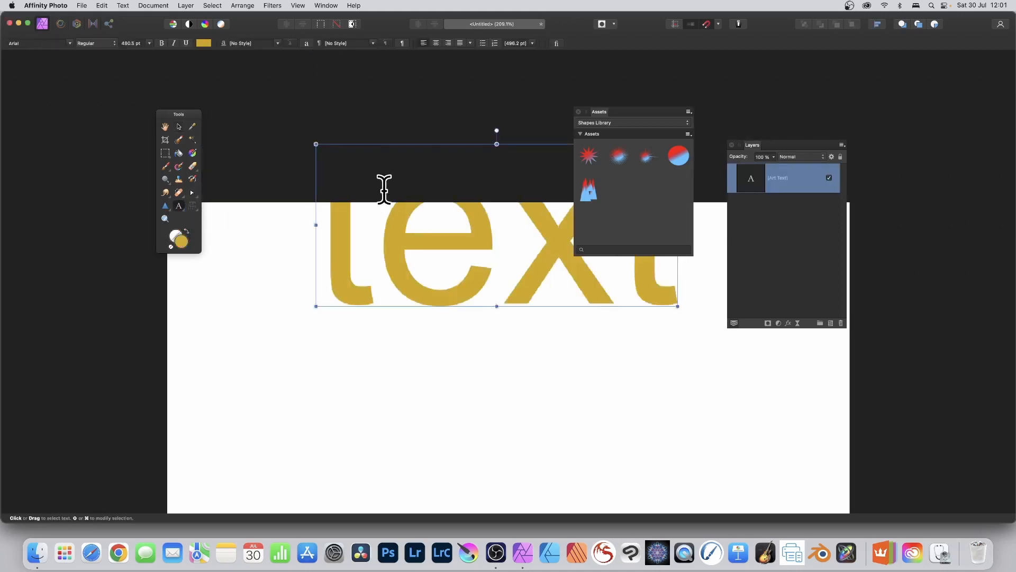
click(179, 127)
drag(532, 272, 409, 329)
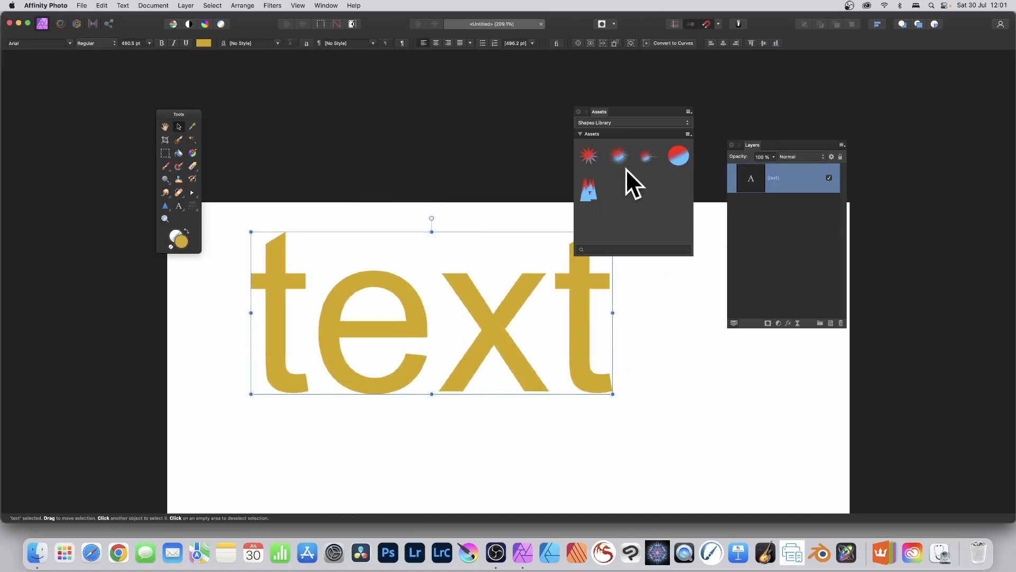
- Add the gold text to the Shapes Library from the selection and delete the original from the canvas
click(689, 135)
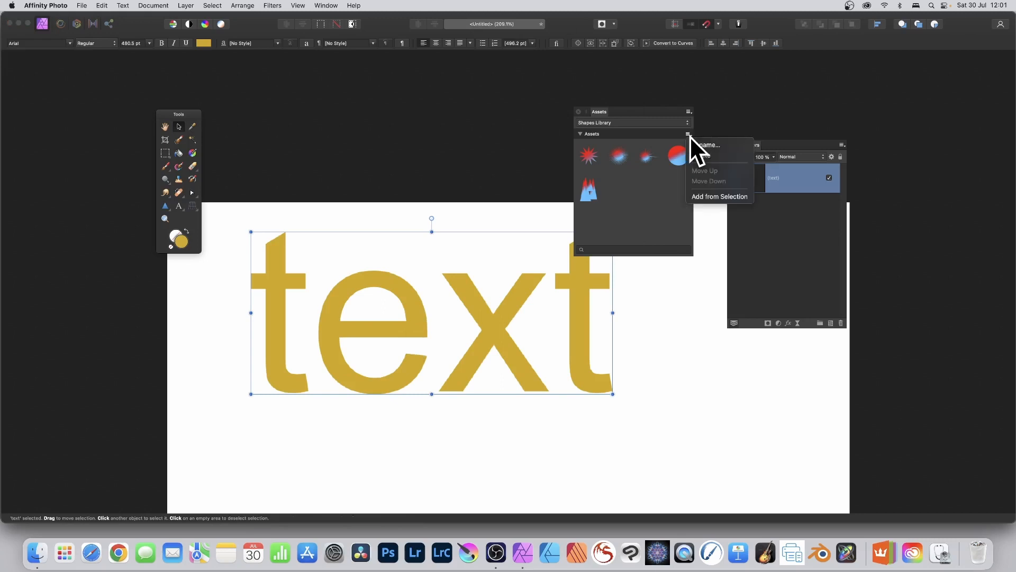
click(710, 198)
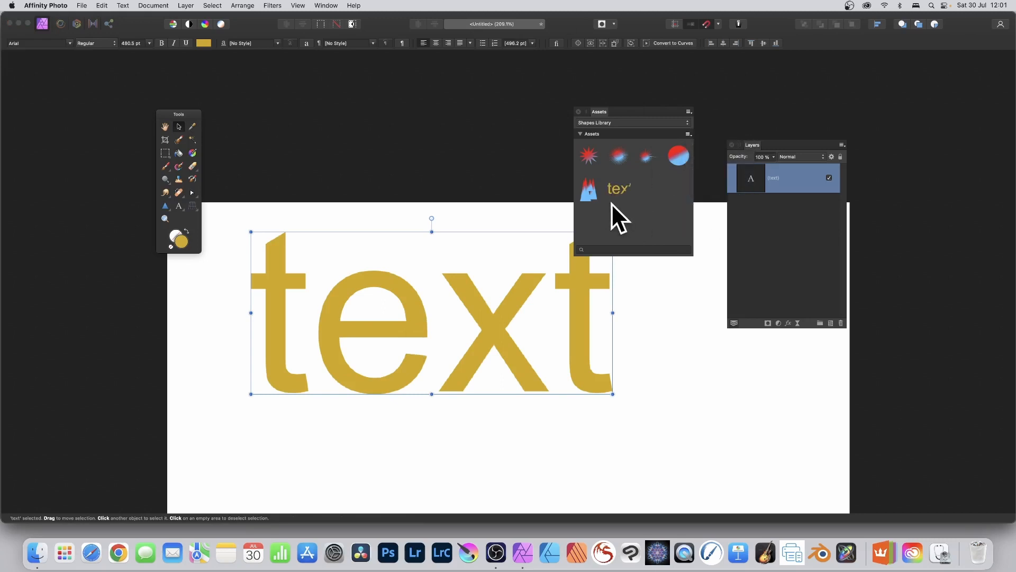
key(Delete)
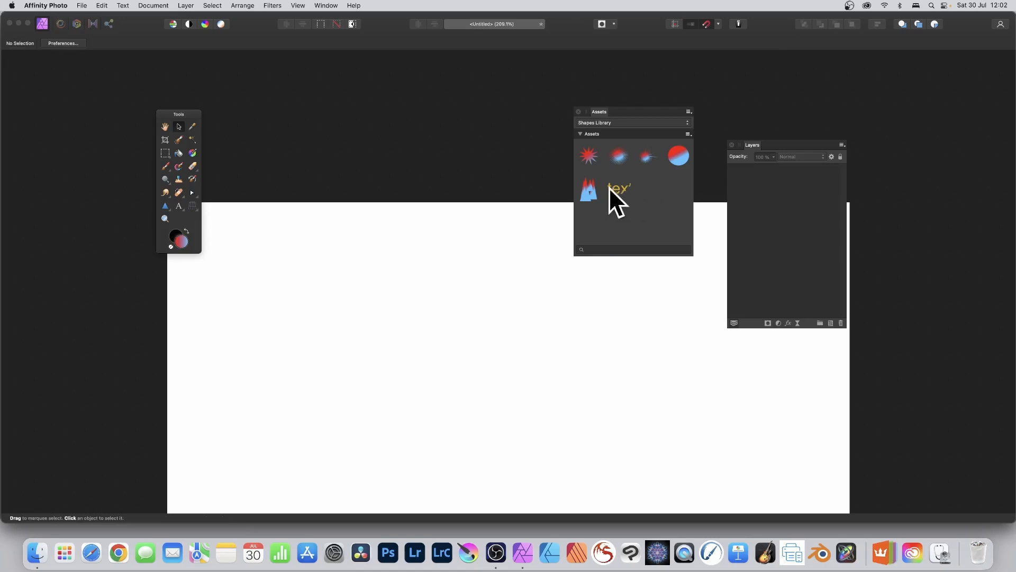
- Place the saved text asset on the canvas and shorten its wording to the single letter "t"
drag(621, 190, 390, 310)
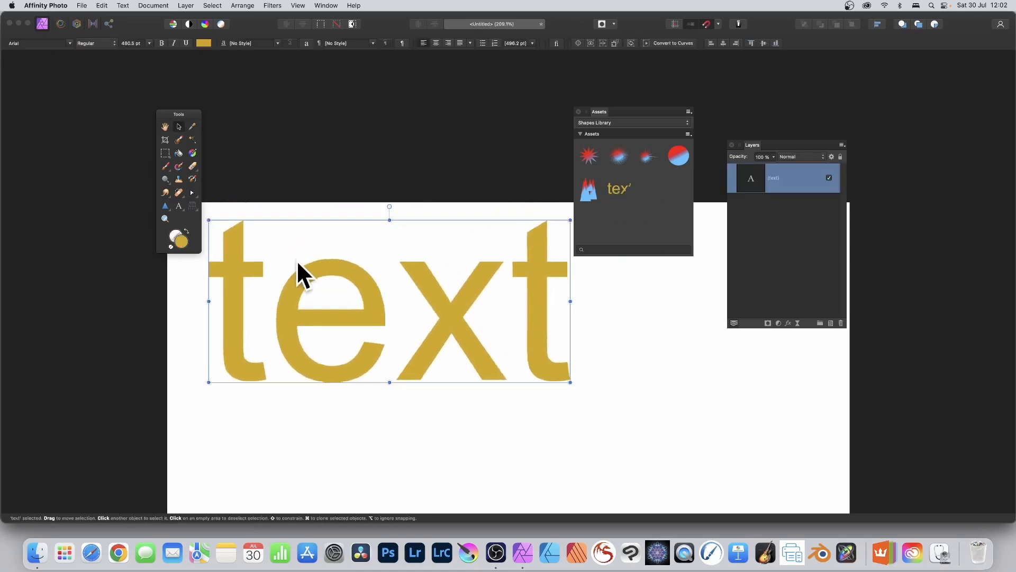
click(179, 206)
drag(390, 307, 491, 306)
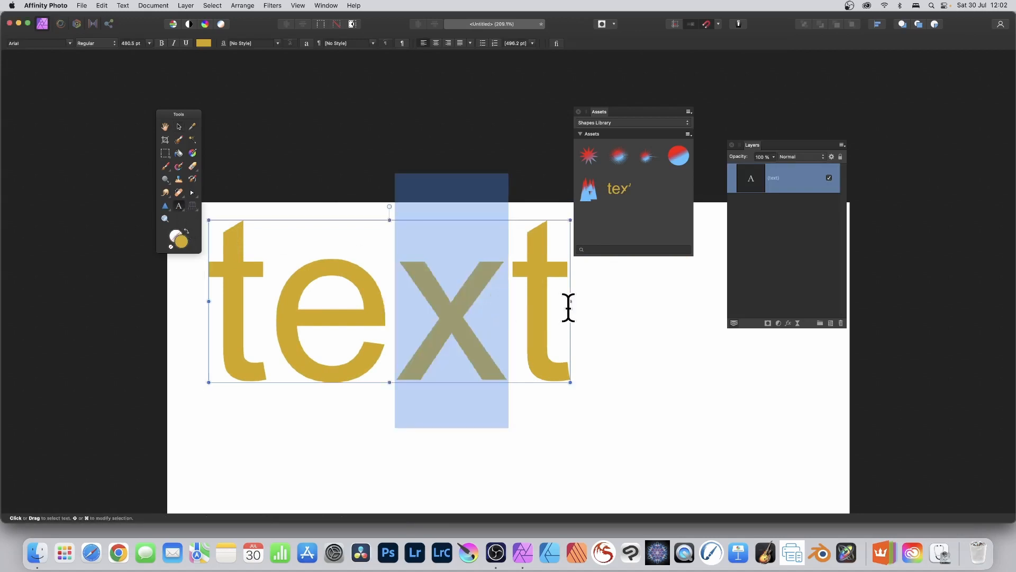
key(BackSpace)
key(BackSpace)
key(BackSpace)
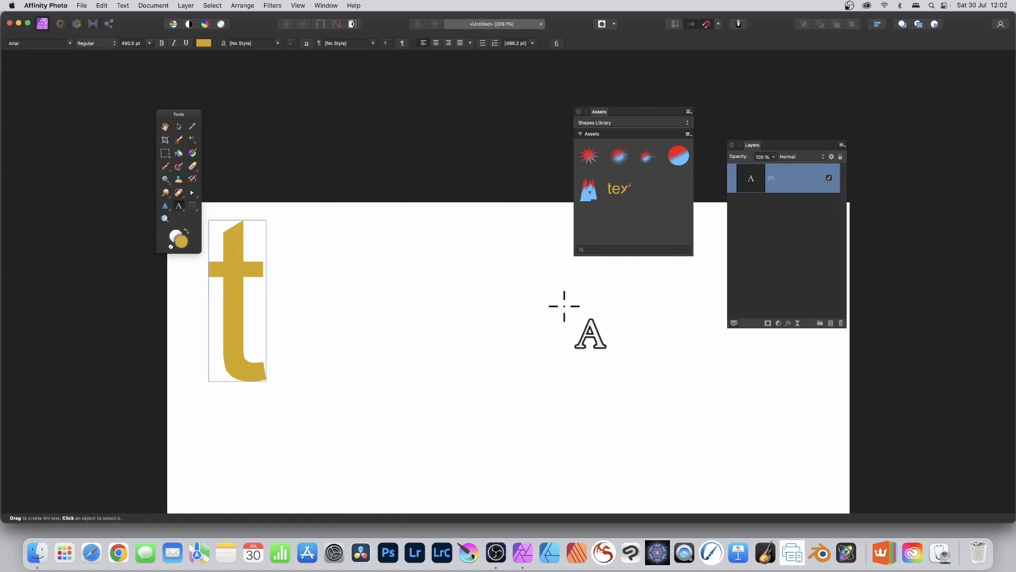
- Move the letter "t" further into the canvas and add it to the Shapes Library from the selection
click(179, 126)
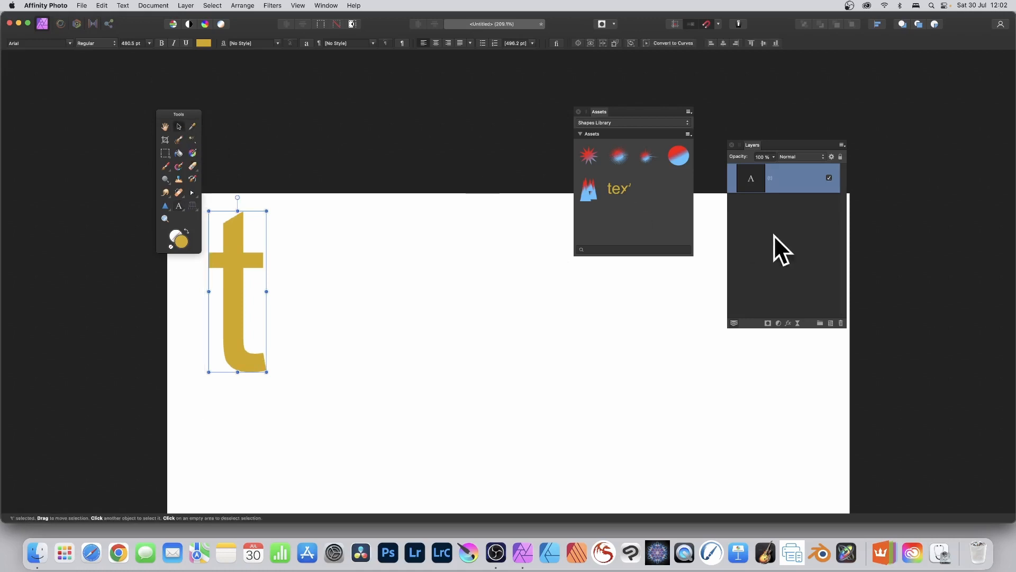
drag(241, 267, 371, 271)
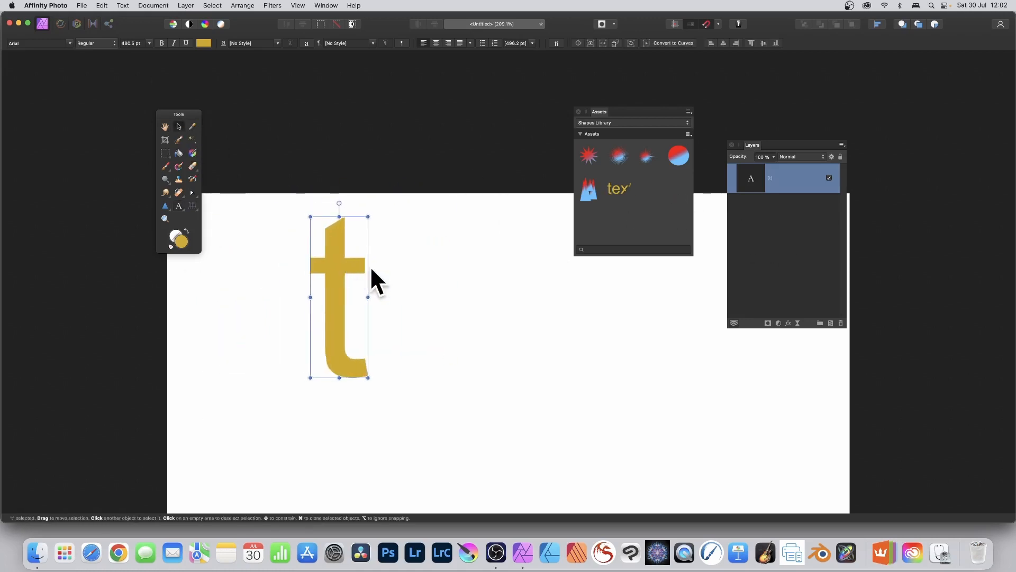
click(688, 134)
click(730, 197)
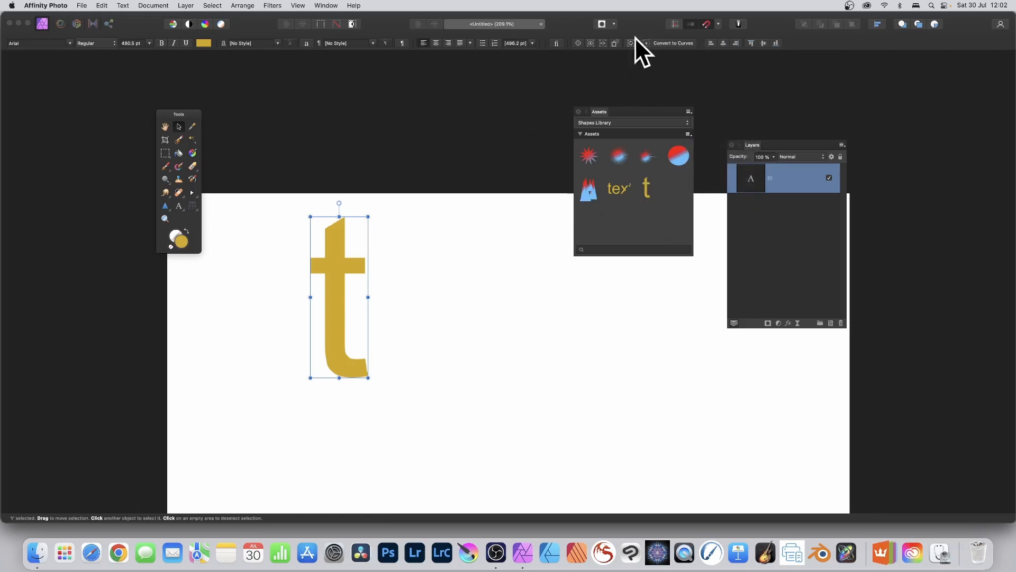
key(Tab)
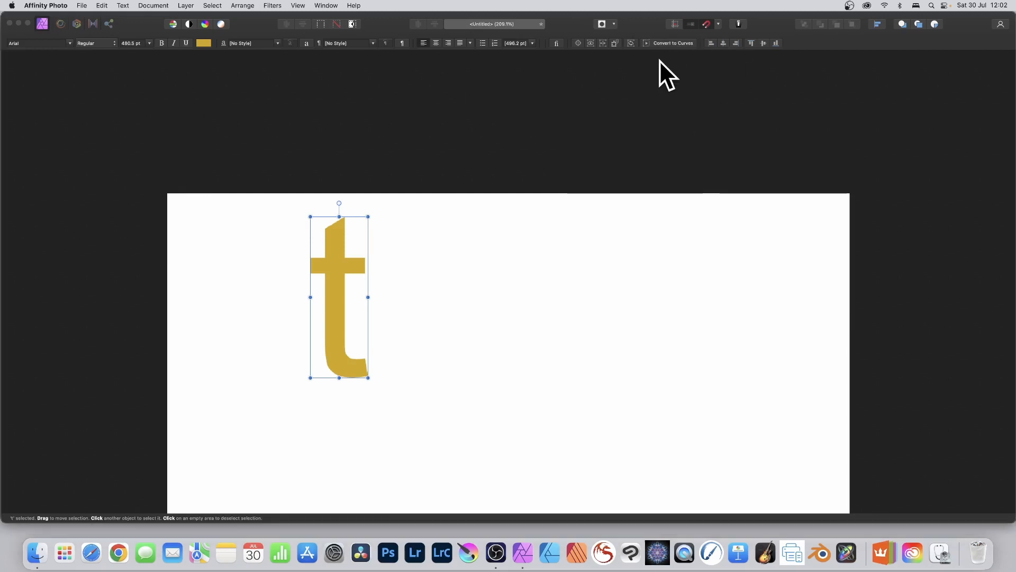
key(Tab)
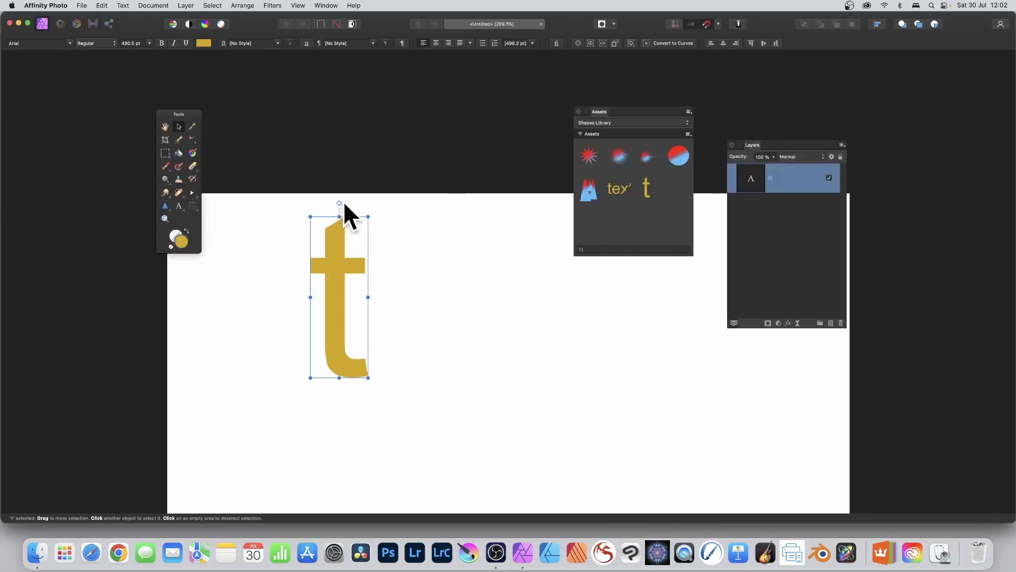
- Convert the letter "t" to curves, extend its top nodes upward and flare the outer end of its right crossbar
click(672, 44)
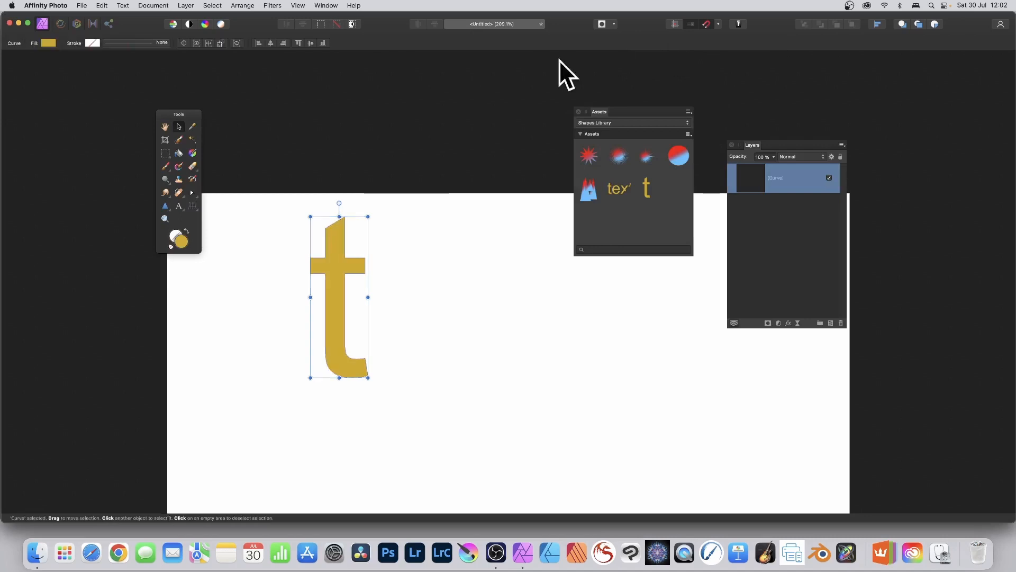
click(192, 192)
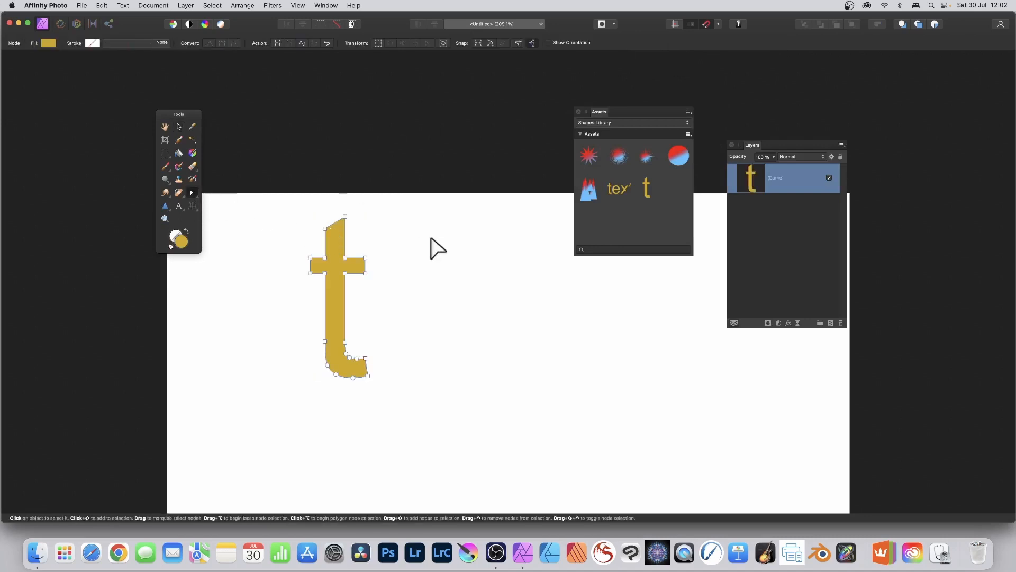
drag(324, 228, 350, 193)
drag(365, 258, 387, 291)
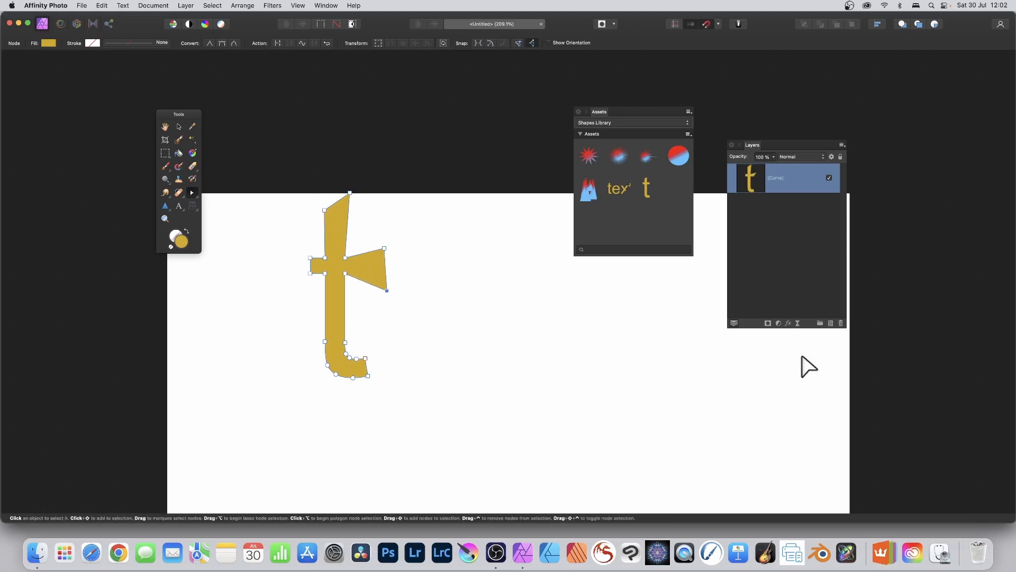
- Apply Inner Shadow and 3D layer effects to the reshaped letter, raising the 3D radius slightly
click(789, 323)
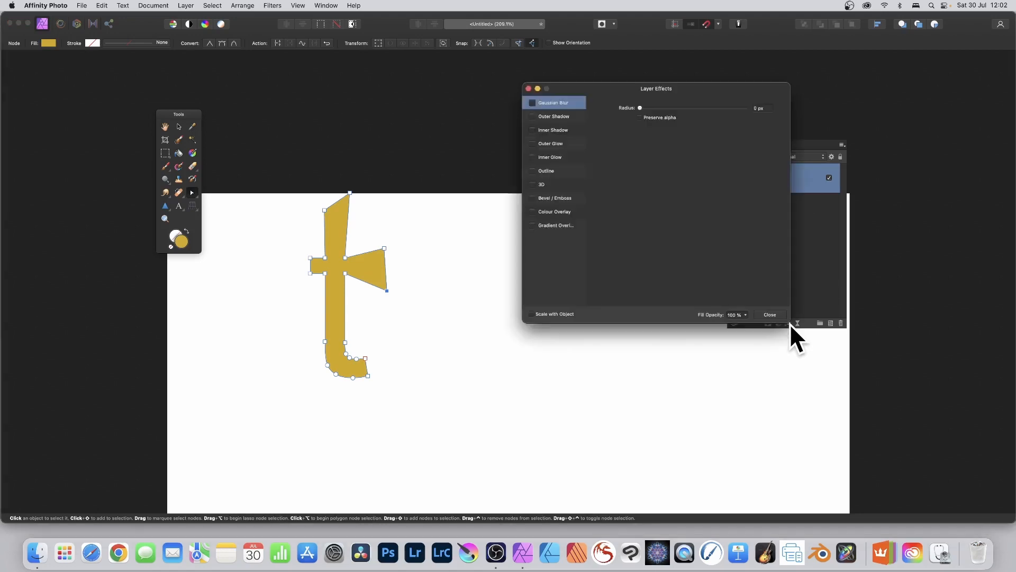
click(533, 130)
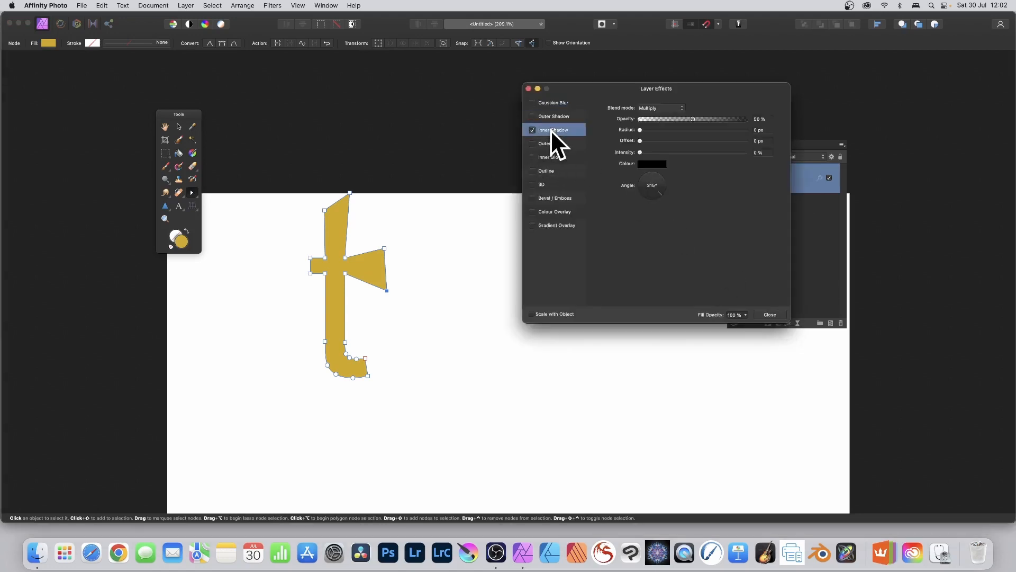
click(536, 184)
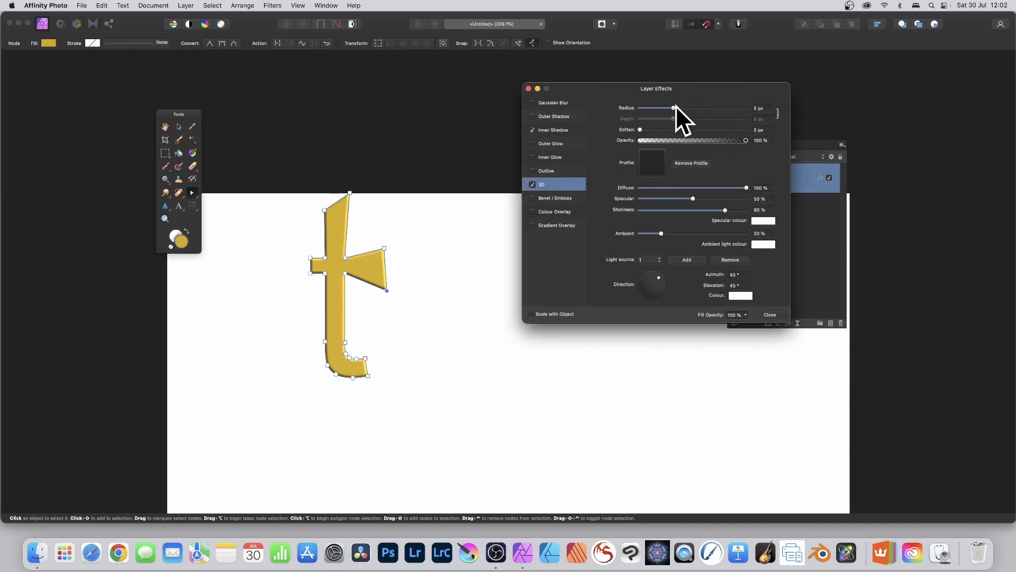
drag(674, 107, 679, 108)
click(771, 314)
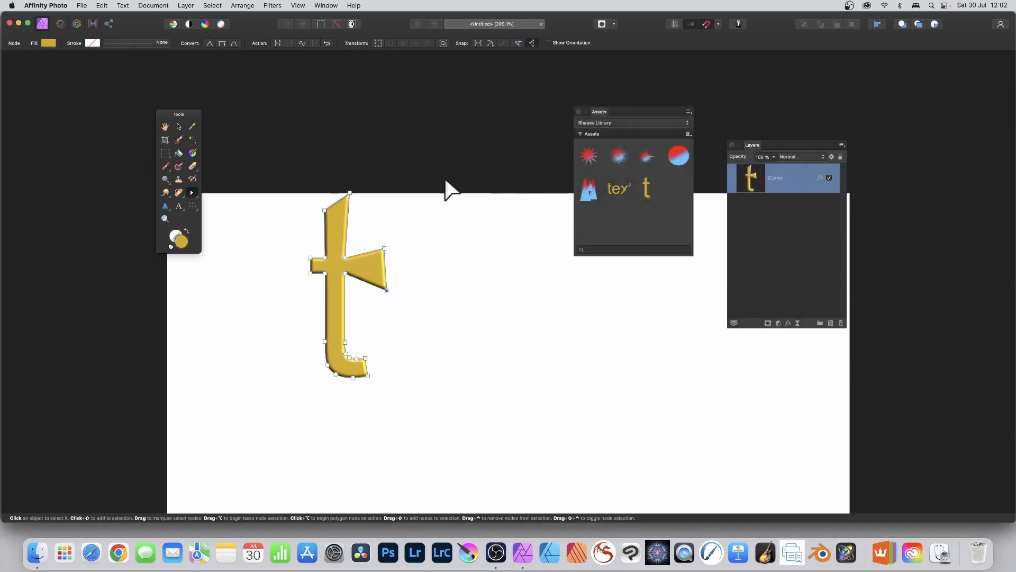
- Add the reshaped 3D letter to the Shapes Library from the selection and delete the original from the canvas
click(688, 135)
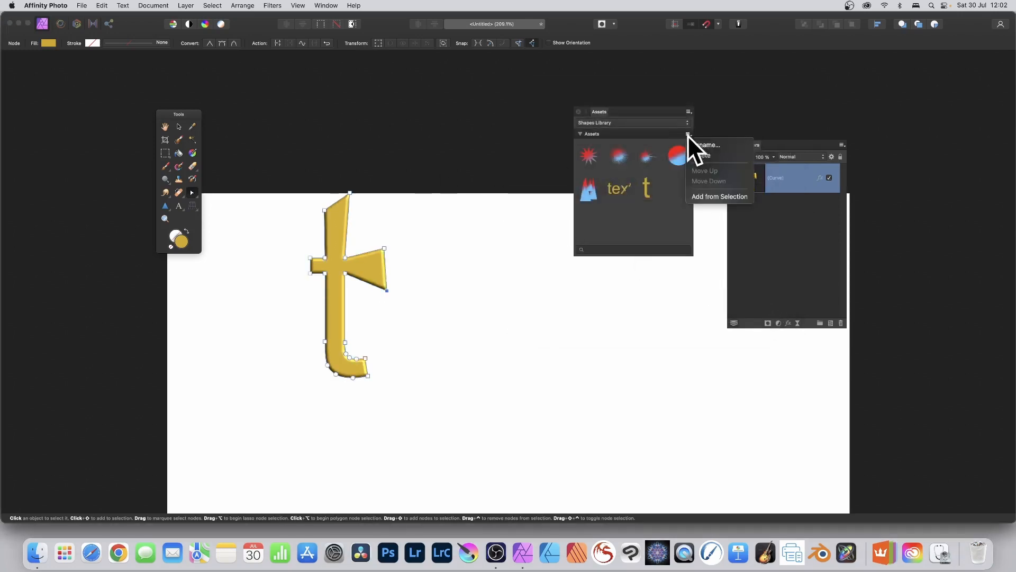
click(707, 197)
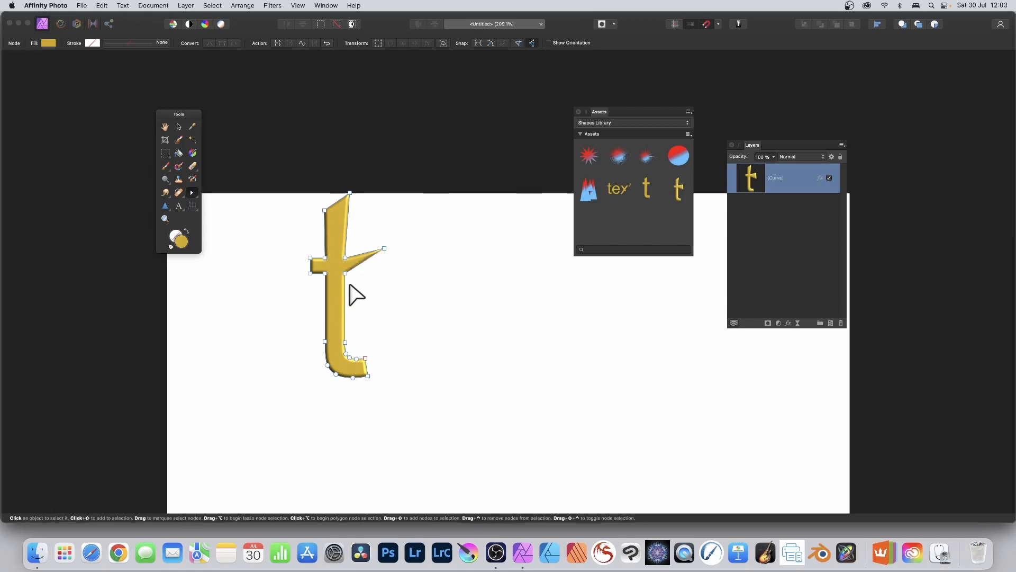
key(Delete)
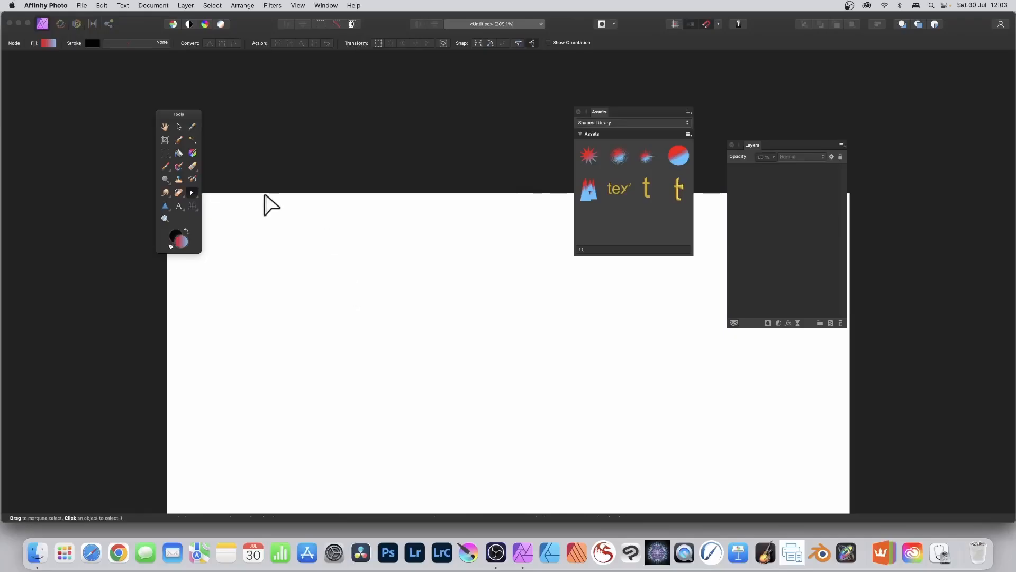
- Draw a closed, straight-sided six-point shape with a notch on its left side using the Pen tool
drag(191, 192, 229, 195)
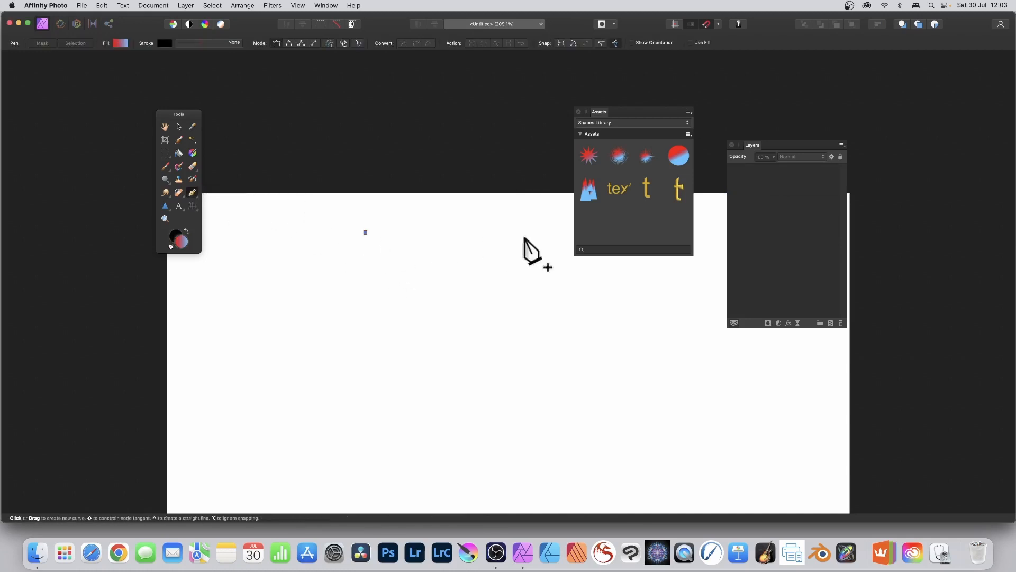
click(503, 289)
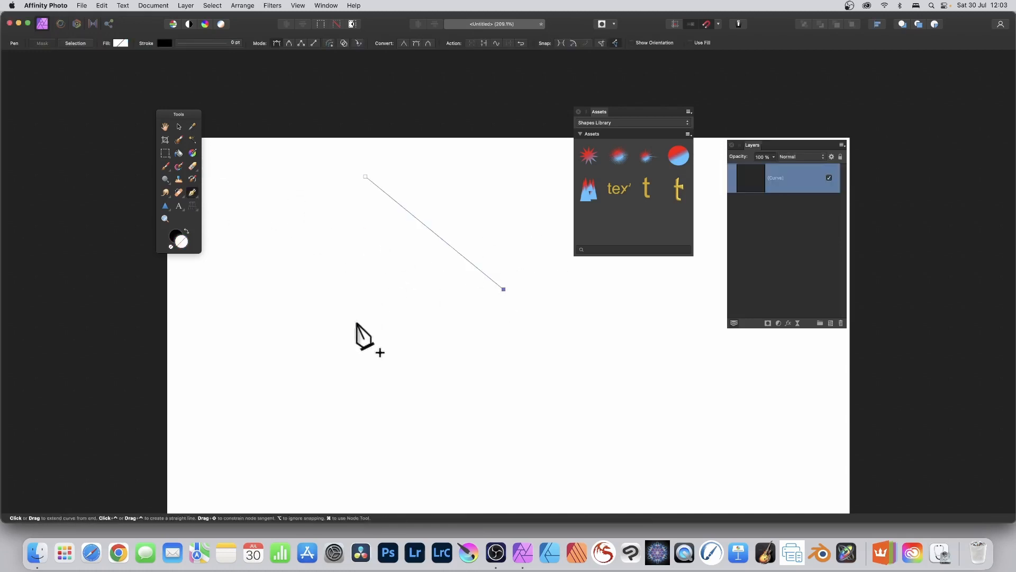
click(357, 321)
click(306, 232)
click(401, 256)
click(333, 182)
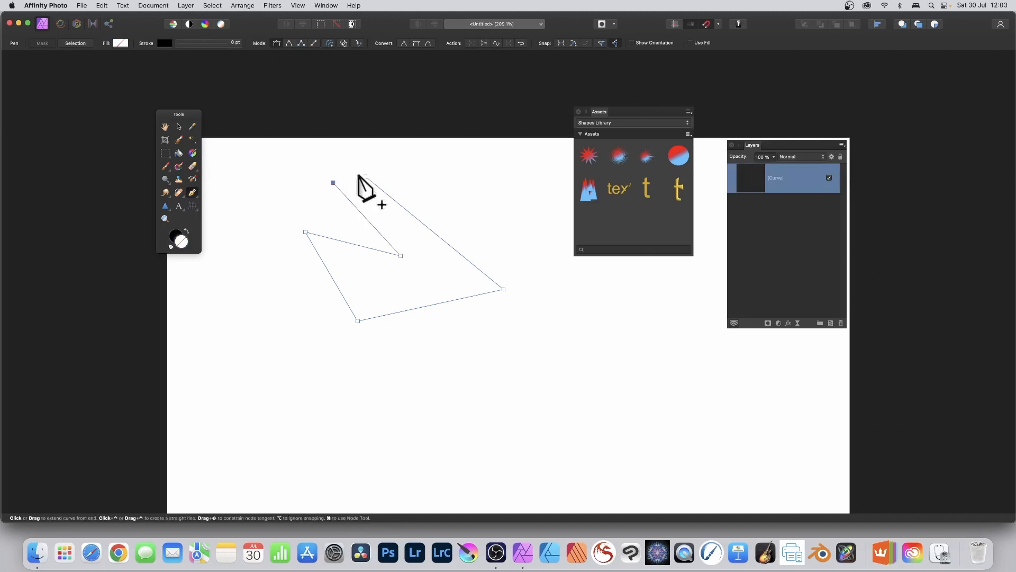
click(365, 177)
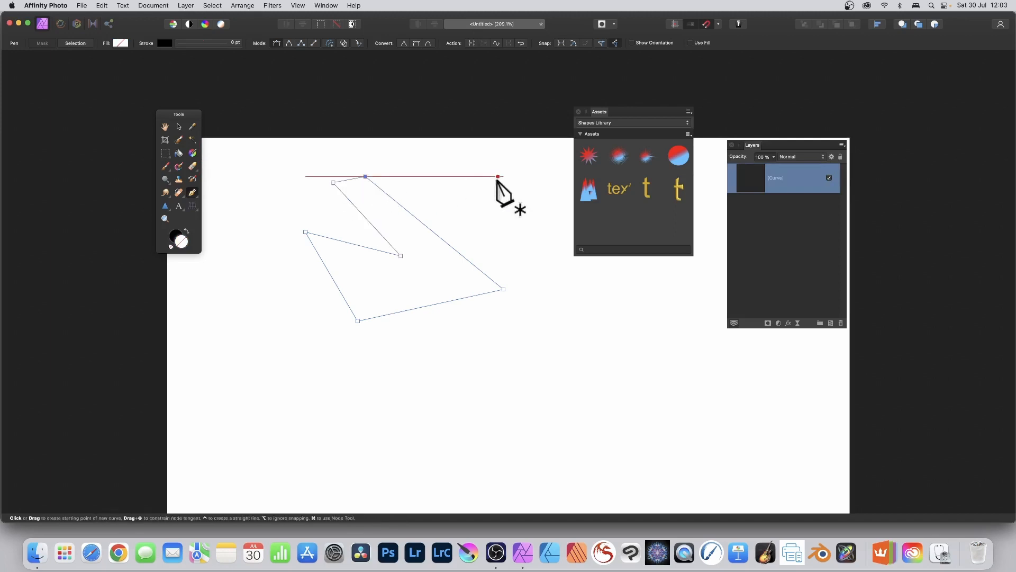
- Give the pen-drawn shape a light green fill and a 10 pt black dashed stroke
click(118, 41)
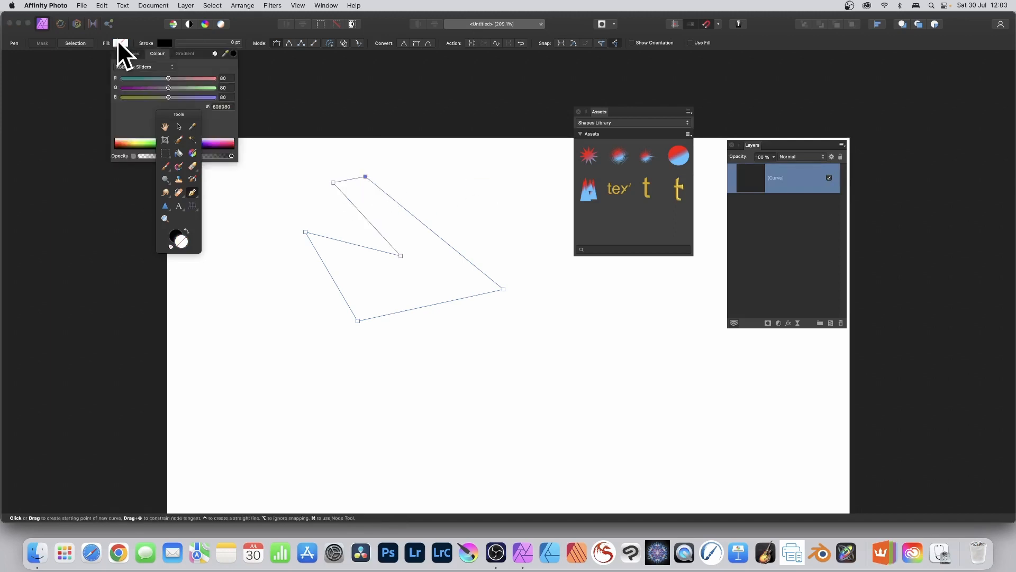
click(203, 88)
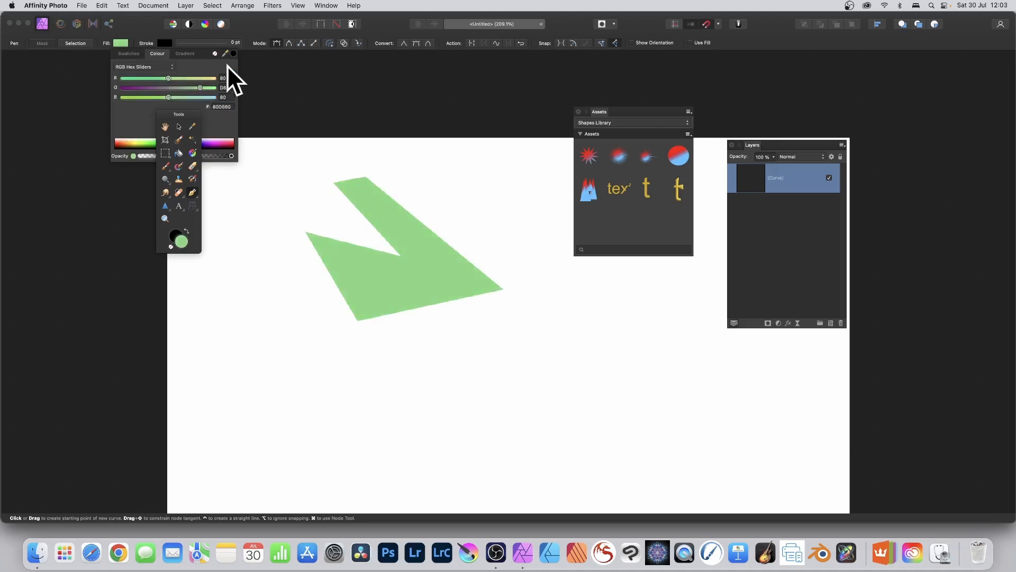
click(236, 43)
mouse_move(173, 71)
mouse_down()
mouse_move(211, 73)
mouse_move(199, 74)
mouse_up()
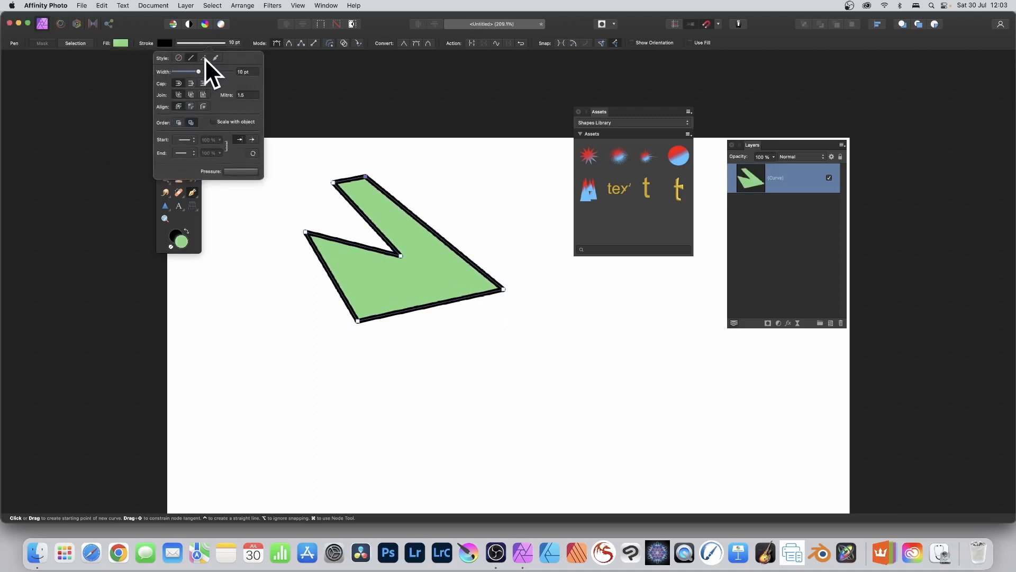
click(205, 58)
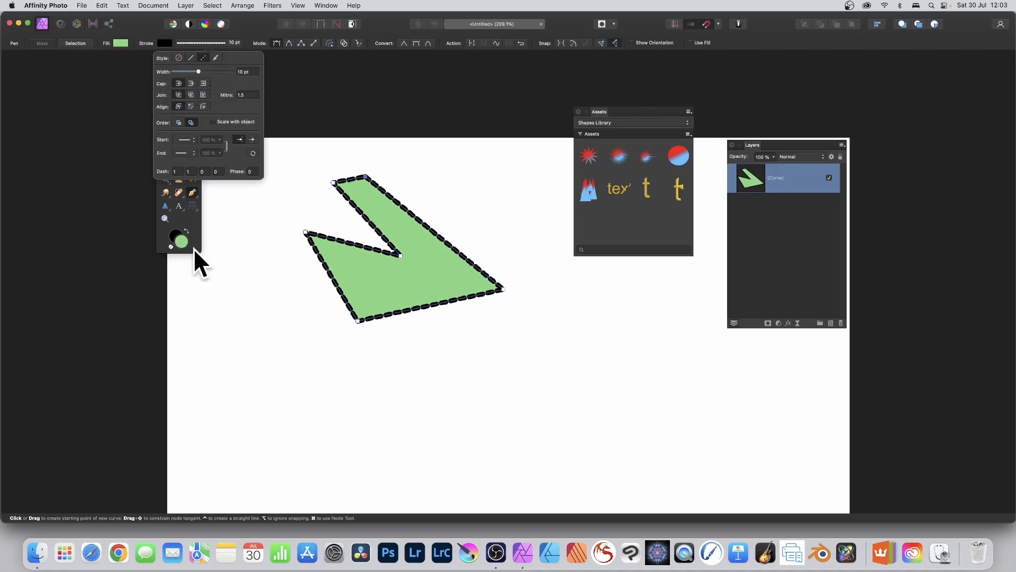
- Move the green shape leftward, stretch it taller and add it to the Shapes Library from the selection
click(178, 127)
mouse_move(431, 249)
mouse_down()
mouse_move(428, 263)
mouse_move(364, 251)
mouse_up()
drag(454, 334, 456, 384)
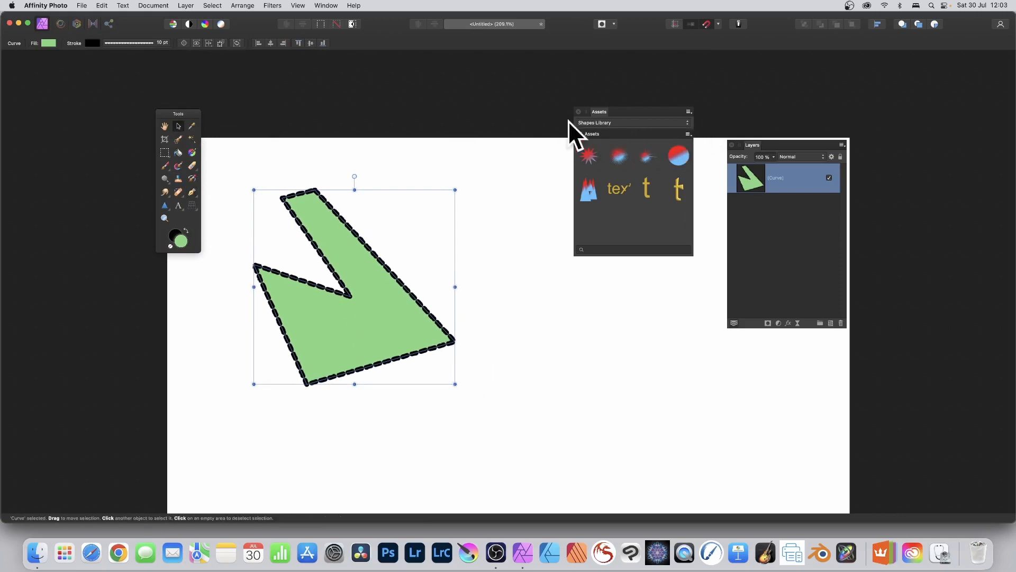
click(688, 135)
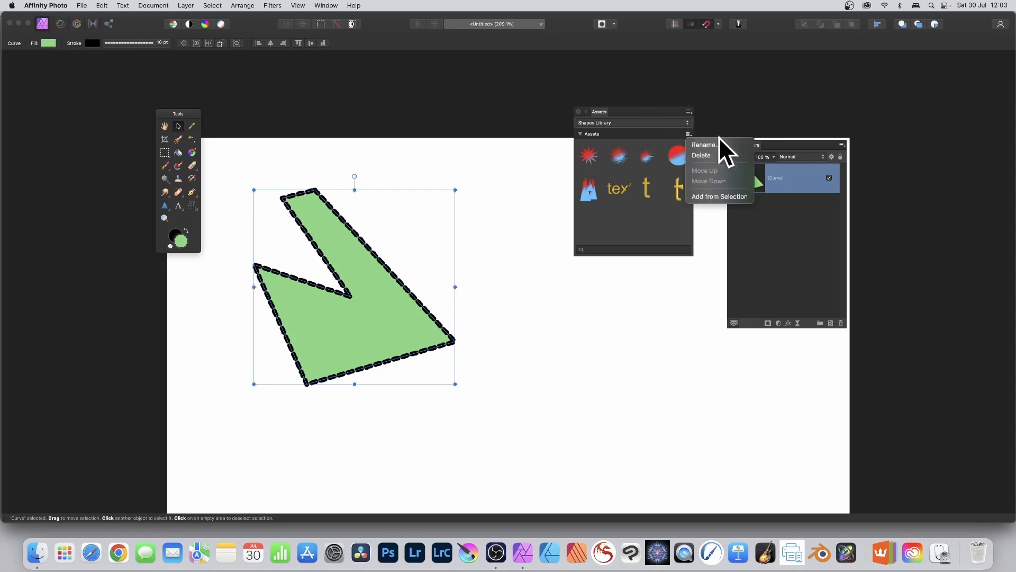
click(729, 195)
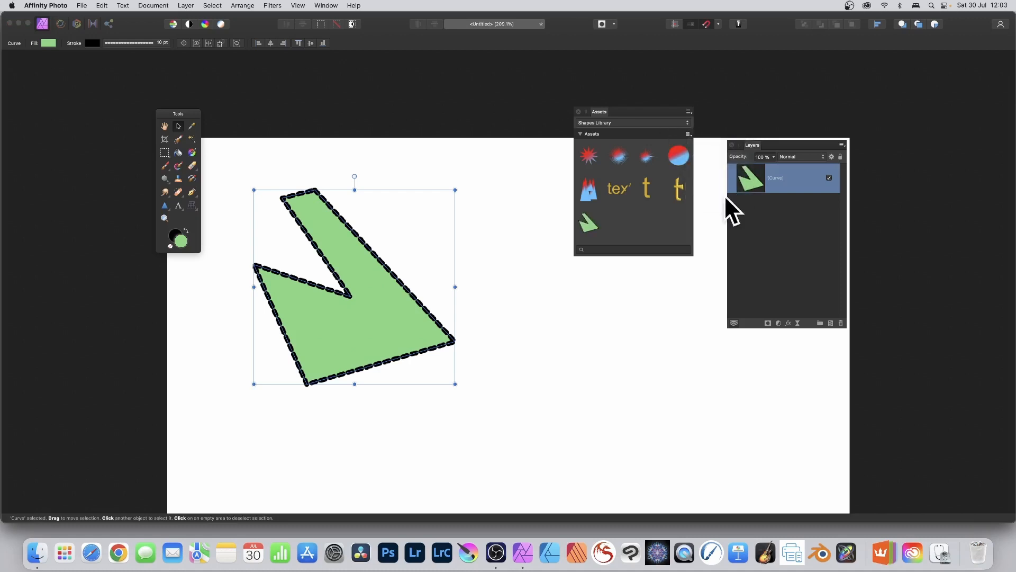
- Delete the original green shape and place three overlapping copies of its saved asset on the canvas
key(Delete)
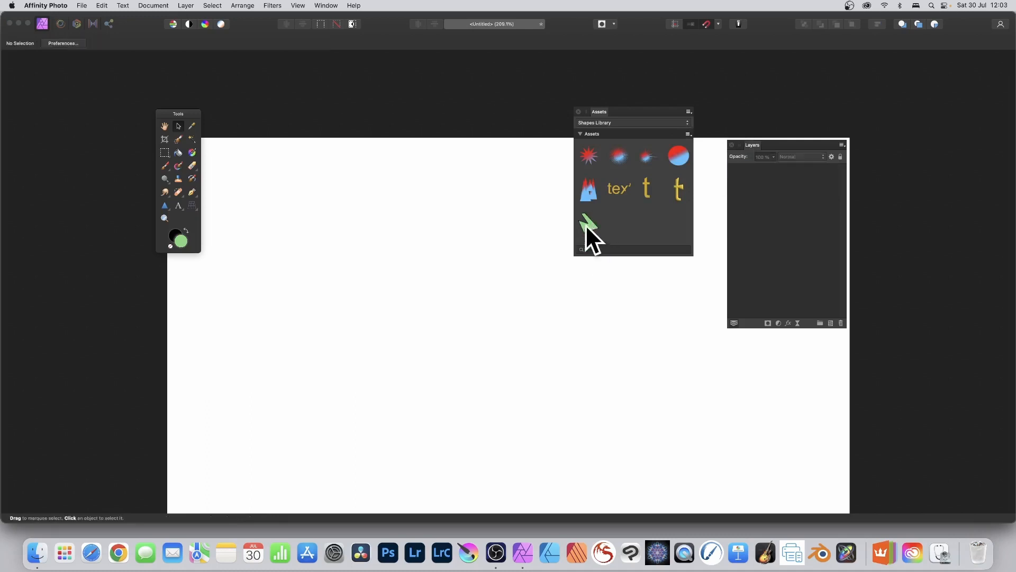
drag(586, 225, 379, 180)
drag(588, 224, 519, 247)
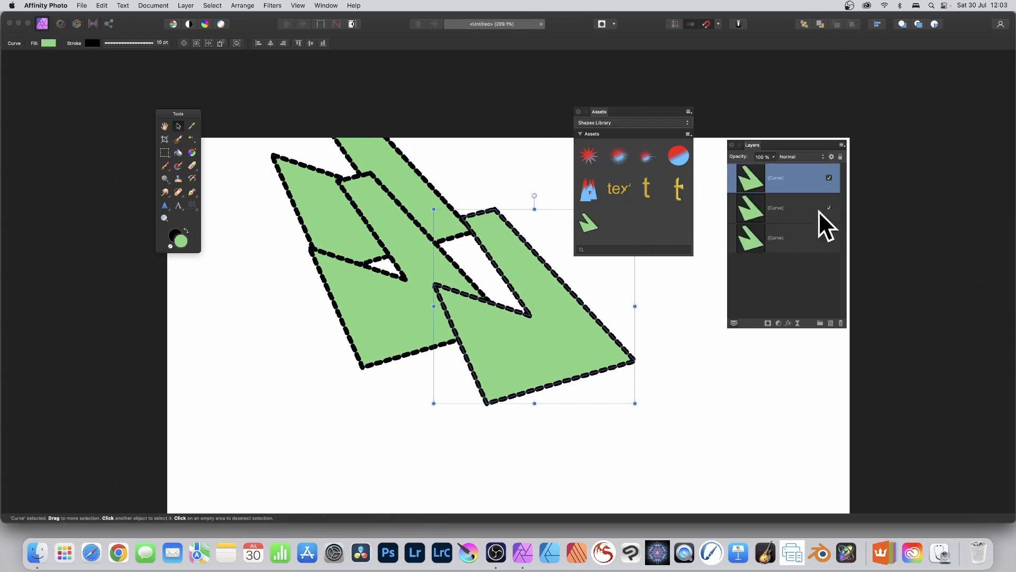
- Reshape the front green copy with the Node tool, pulling its top corner upward and the neighbouring corner inward to form a spike
click(193, 190)
click(229, 205)
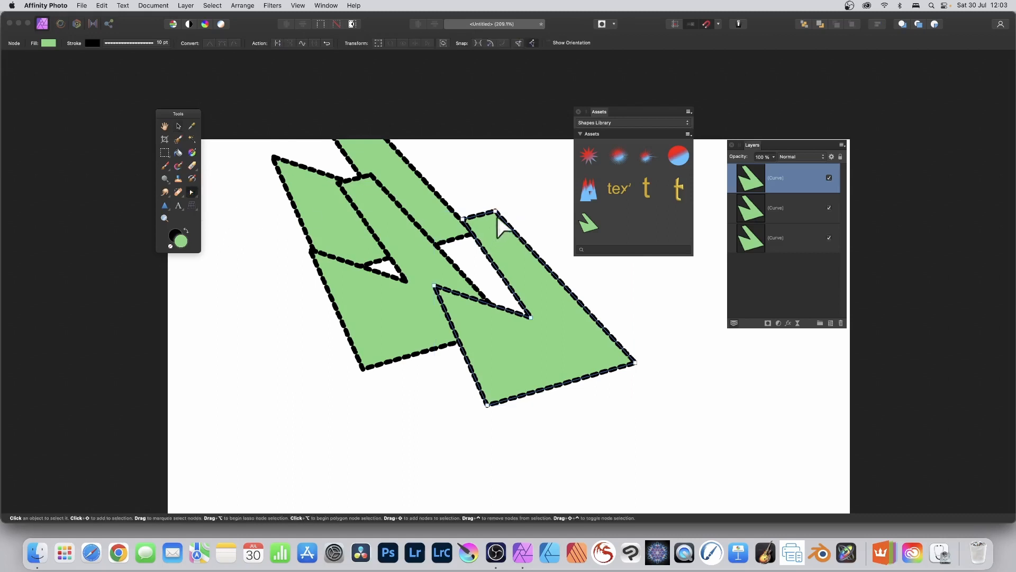
drag(496, 213, 506, 153)
drag(470, 233, 534, 265)
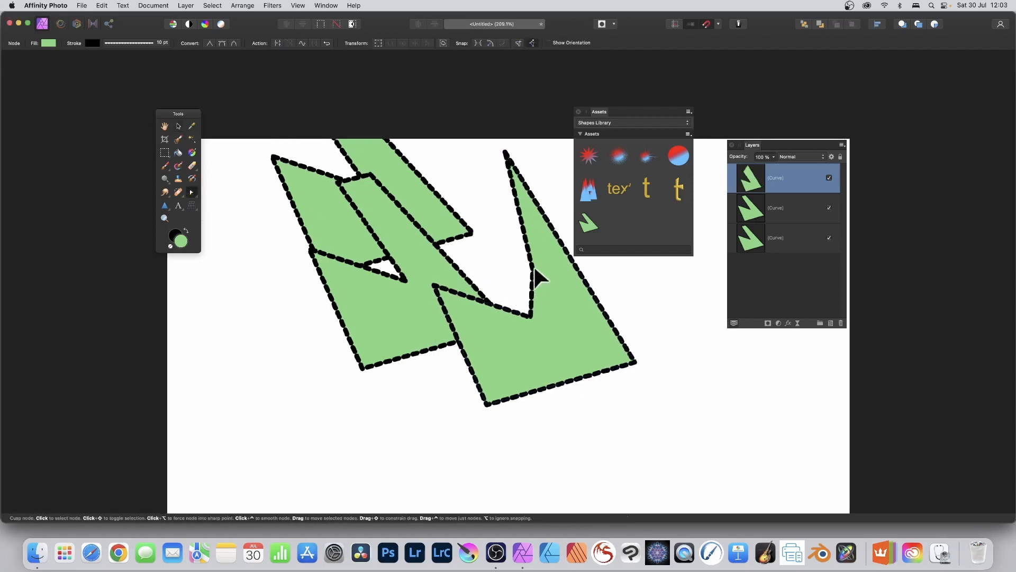
- Add the reshaped green curve to the Shapes Library from the selection and delete all three curves from the canvas
click(689, 134)
click(732, 196)
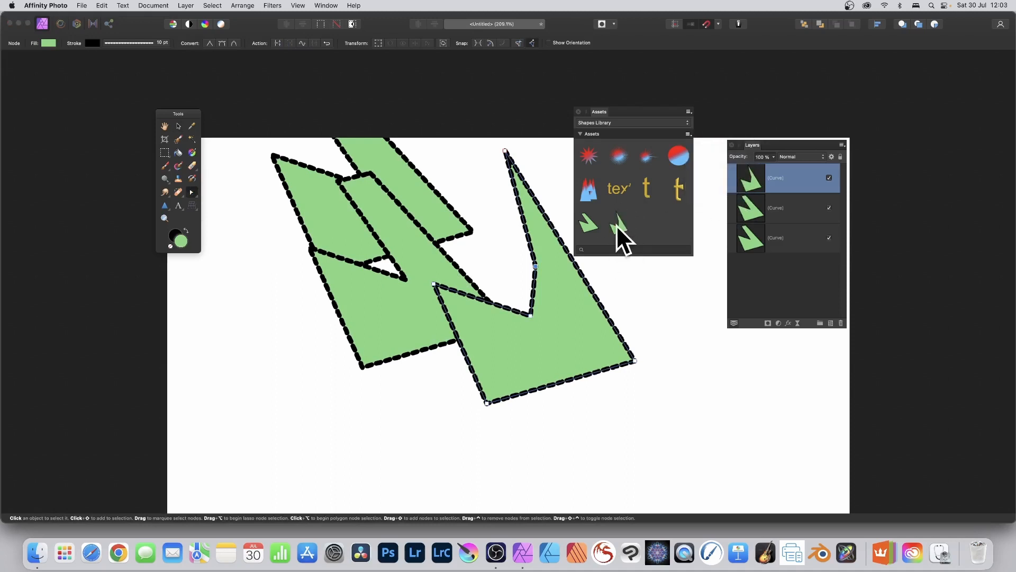
click(178, 126)
drag(261, 75, 755, 499)
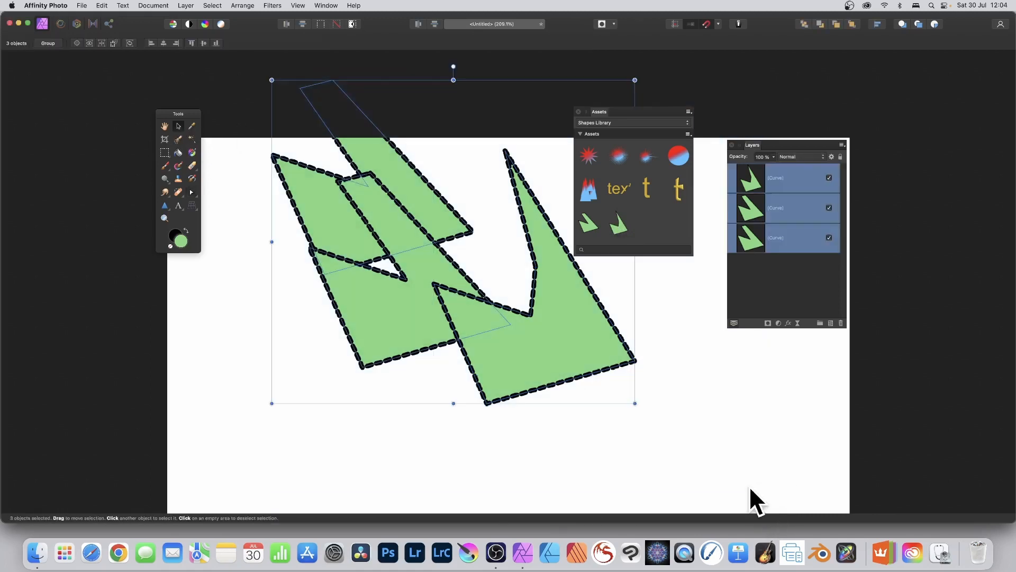
key(Delete)
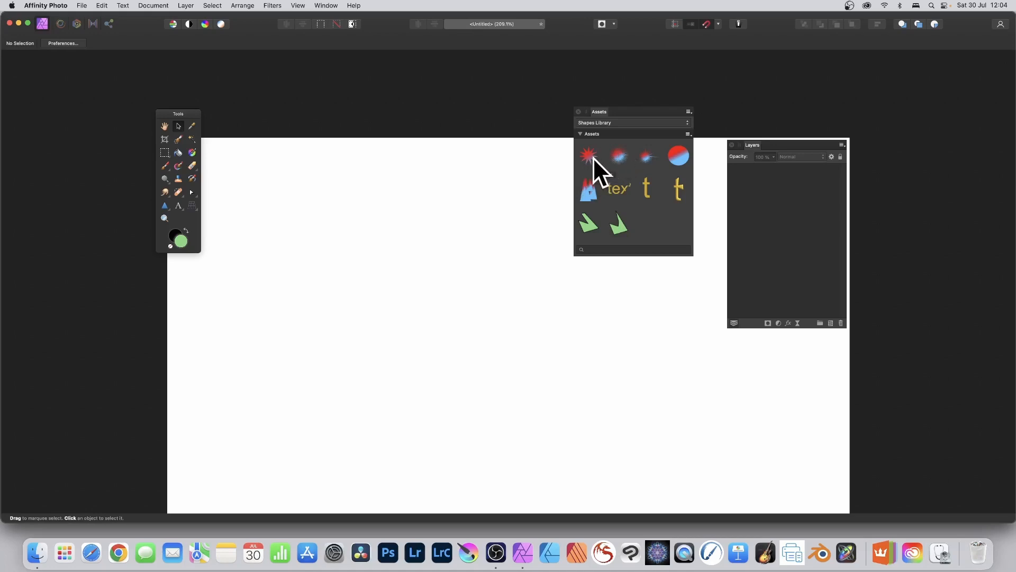
- Place the red-blue star asset on the canvas, shrink it and reposition it near the upper left of the page
drag(593, 157, 373, 305)
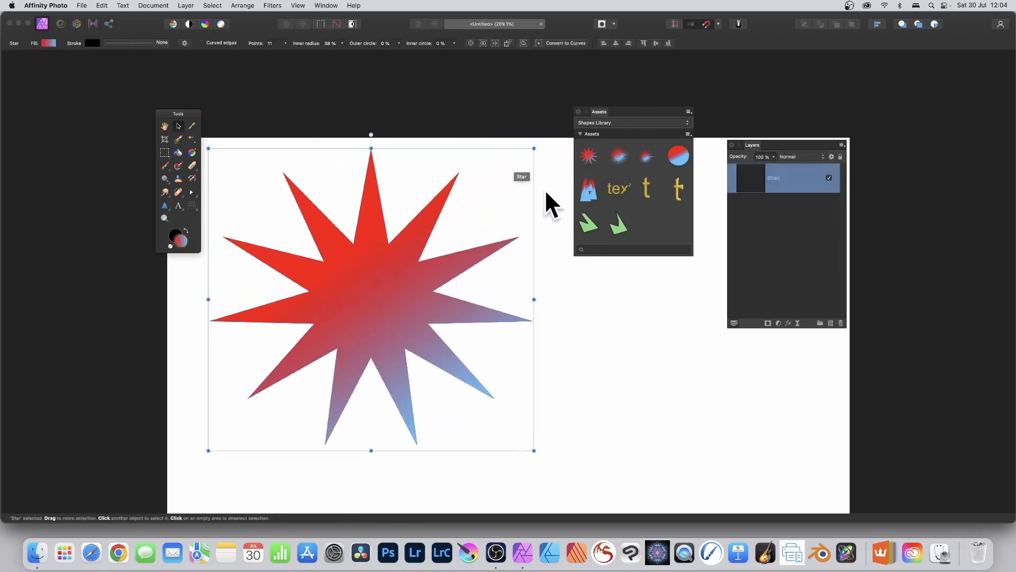
drag(533, 148, 398, 220)
drag(325, 300, 384, 262)
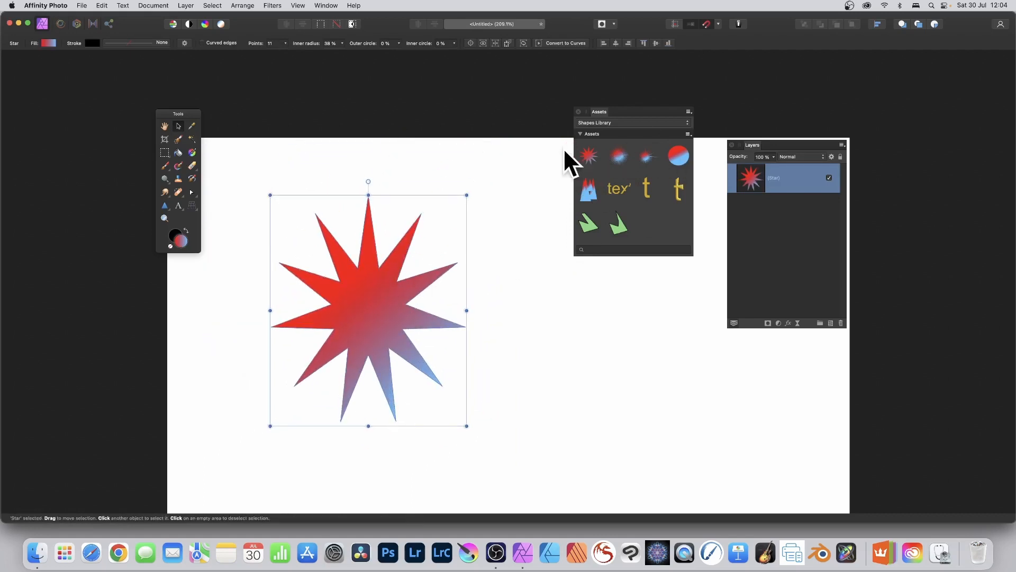
drag(349, 294, 339, 267)
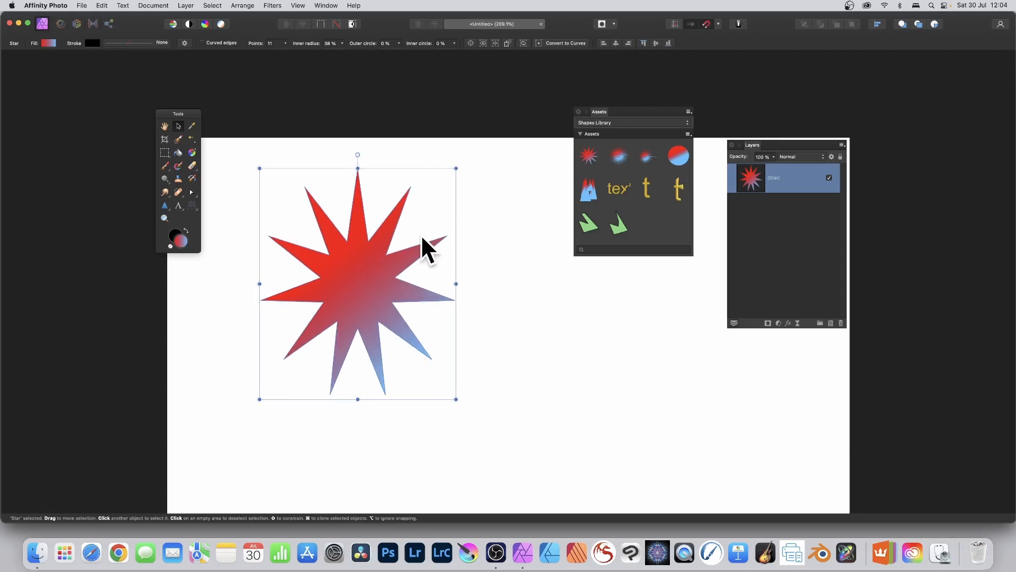
- Rasterise the star into a pixel layer and add it to the Shapes Library from the selection
click(191, 5)
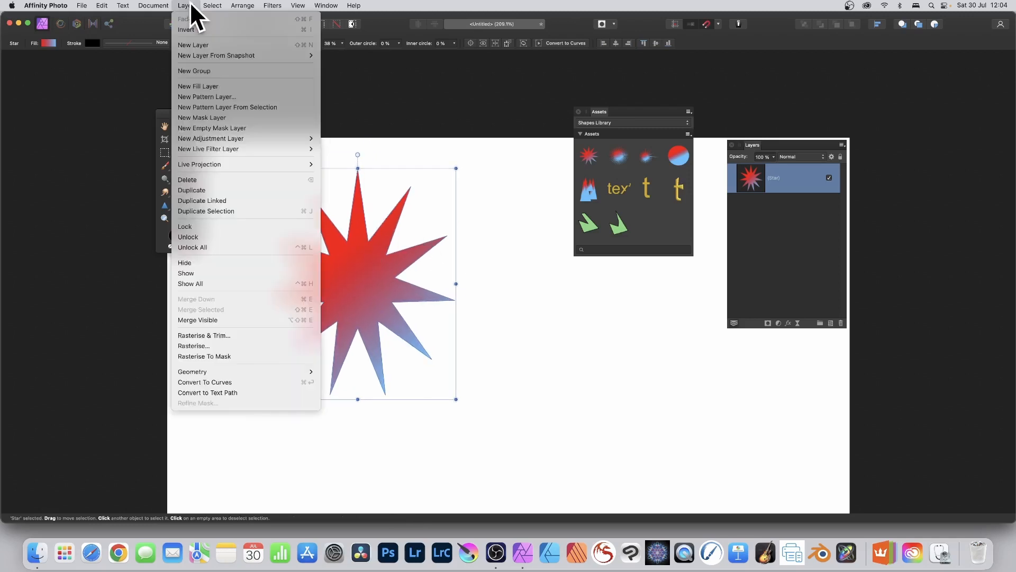
click(218, 344)
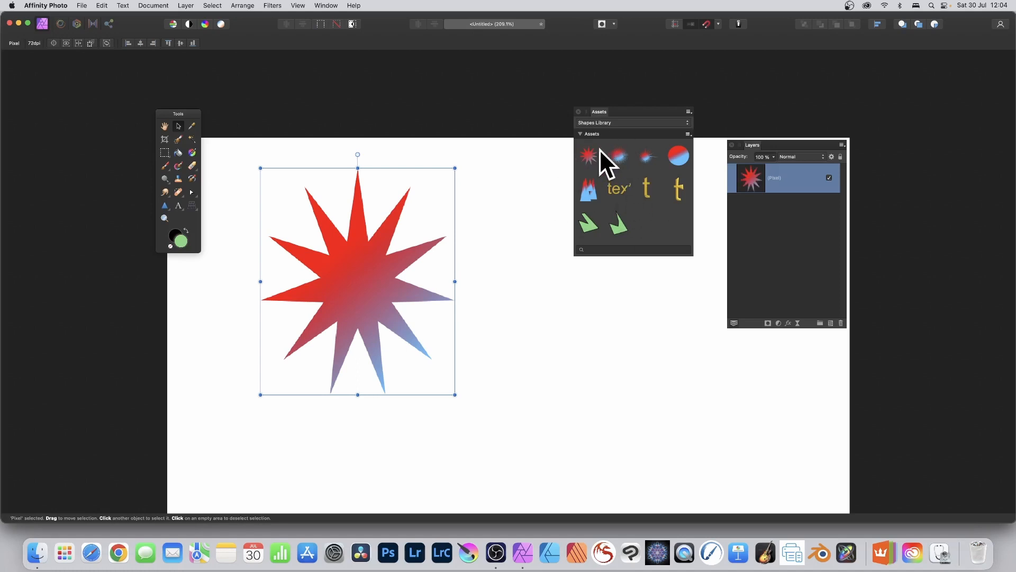
mouse_move(359, 279)
mouse_down()
mouse_move(388, 282)
mouse_move(371, 278)
mouse_up()
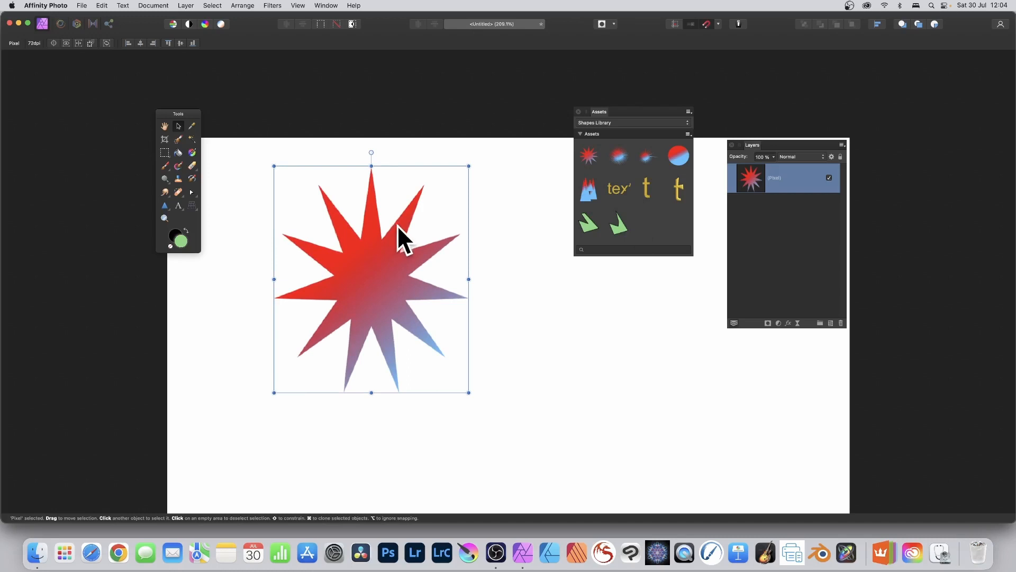
mouse_move(397, 231)
mouse_down()
mouse_move(363, 272)
mouse_move(406, 222)
mouse_up()
click(688, 135)
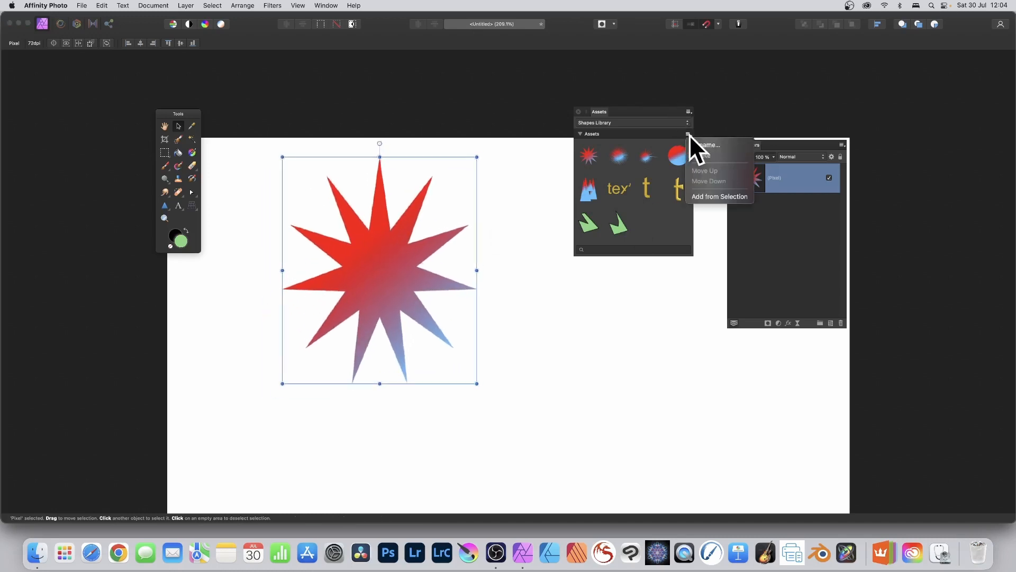
click(738, 199)
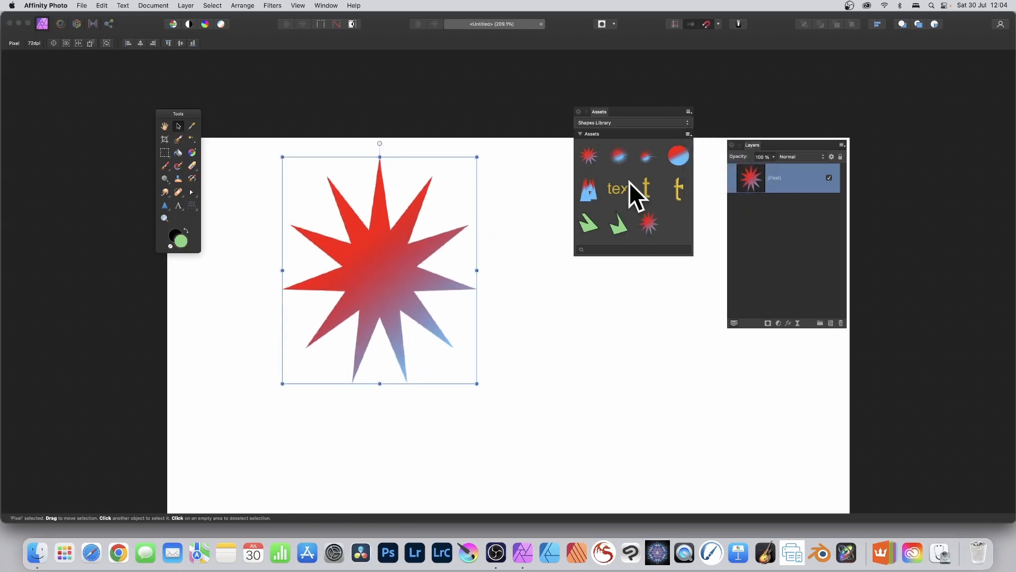
- Apply a Gaussian Blur of about 17 px to the rasterised star and add the blurred version to the Shapes Library
click(271, 5)
mouse_move(282, 21)
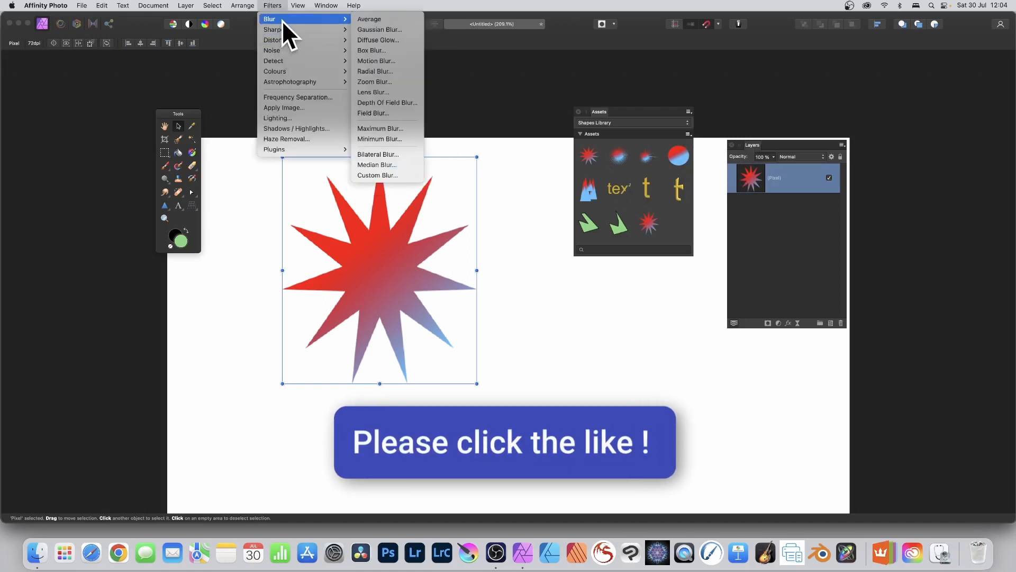
click(396, 29)
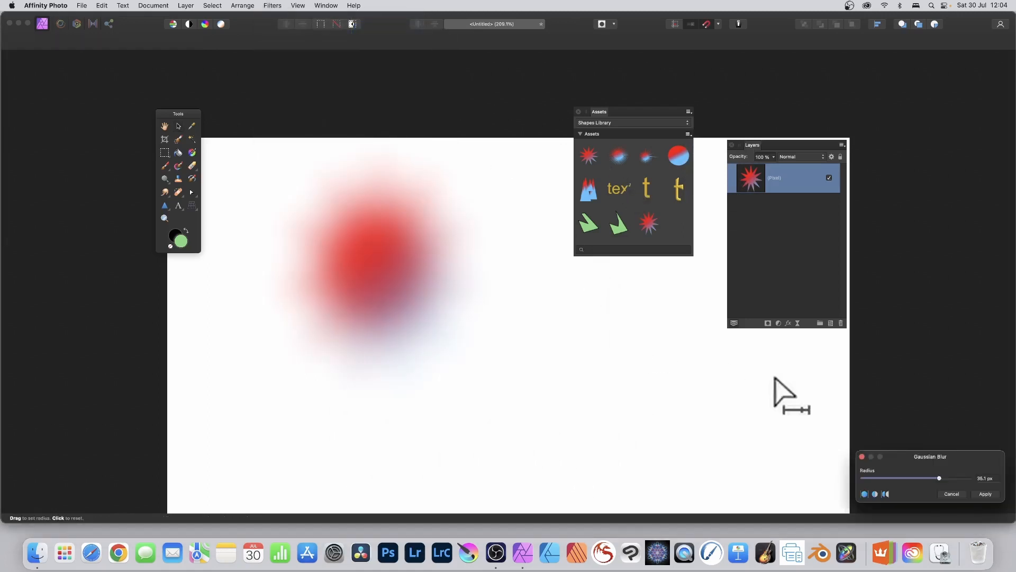
drag(917, 455, 477, 262)
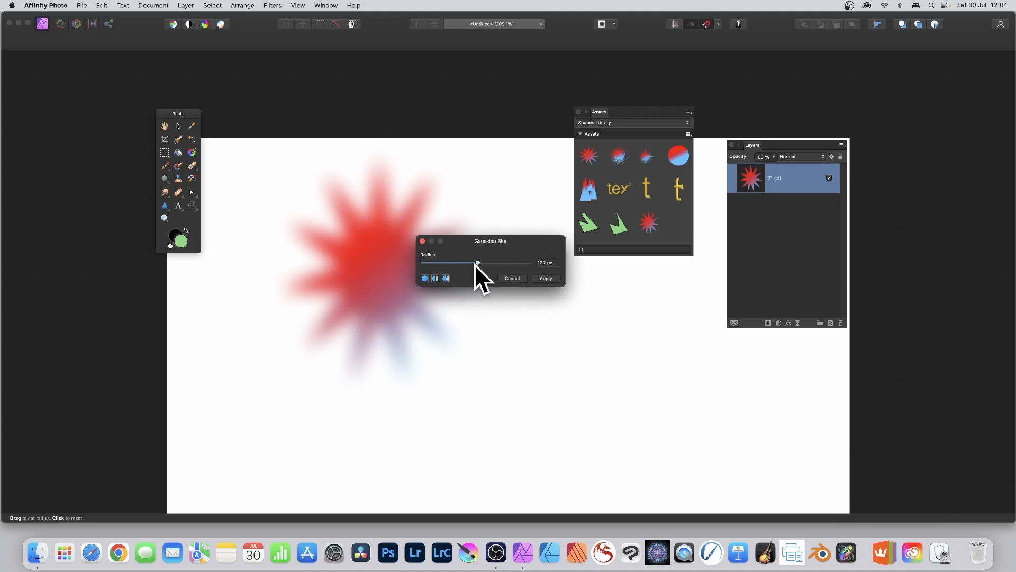
click(550, 279)
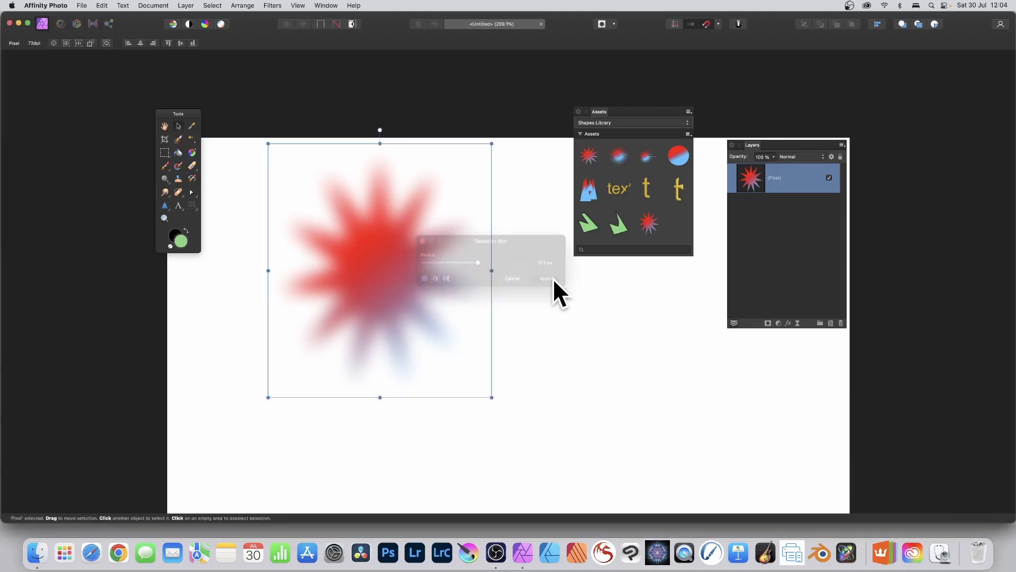
click(690, 135)
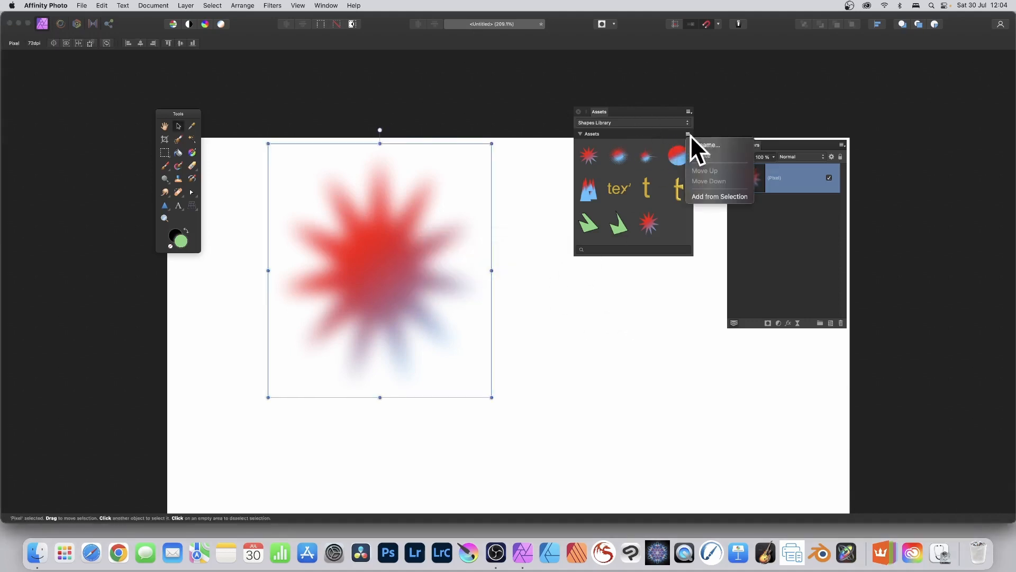
click(710, 198)
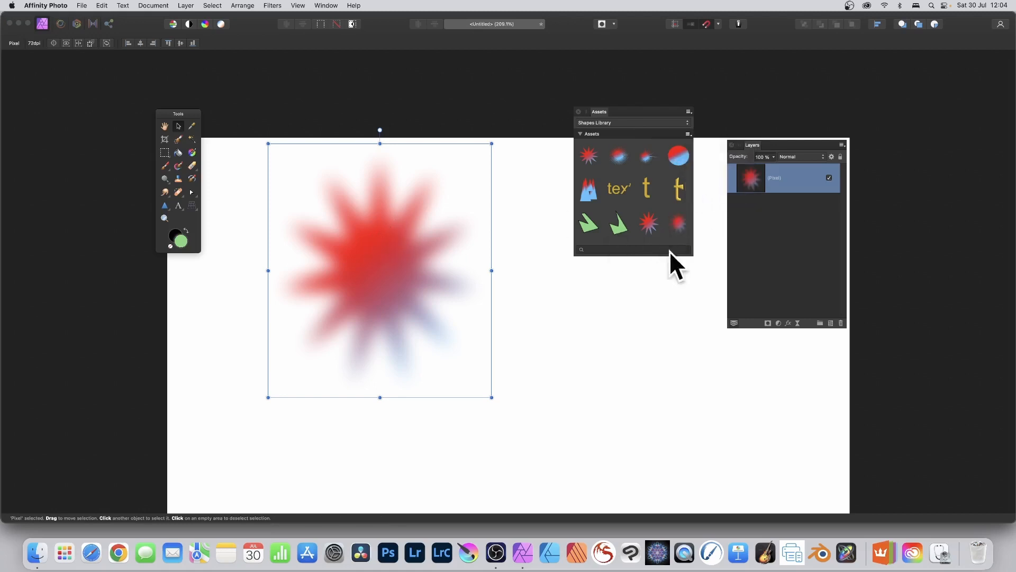
- Place two more copies of the blurred star asset on the canvas and delete all three blurred stars
drag(679, 222, 424, 286)
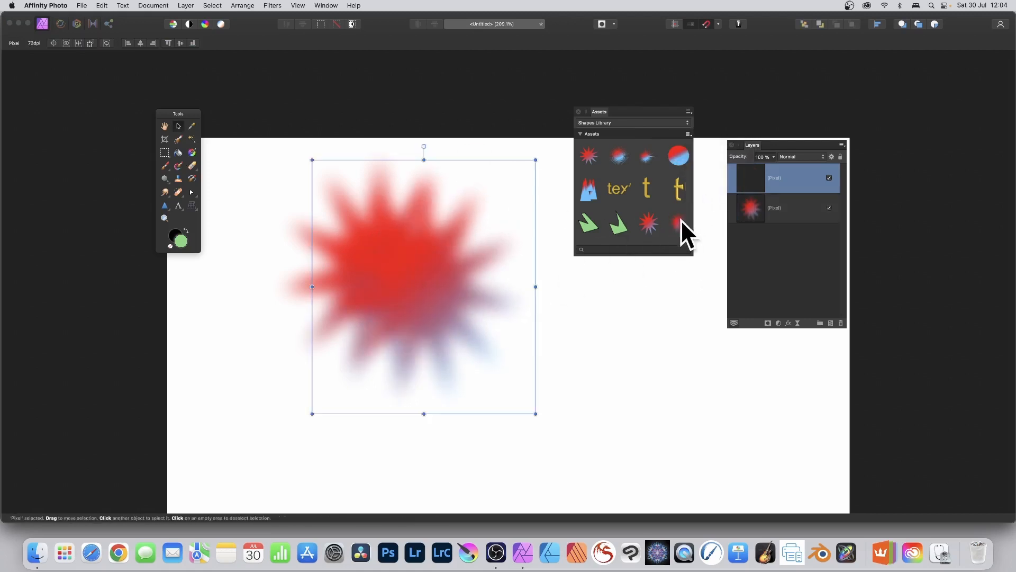
drag(681, 219, 491, 327)
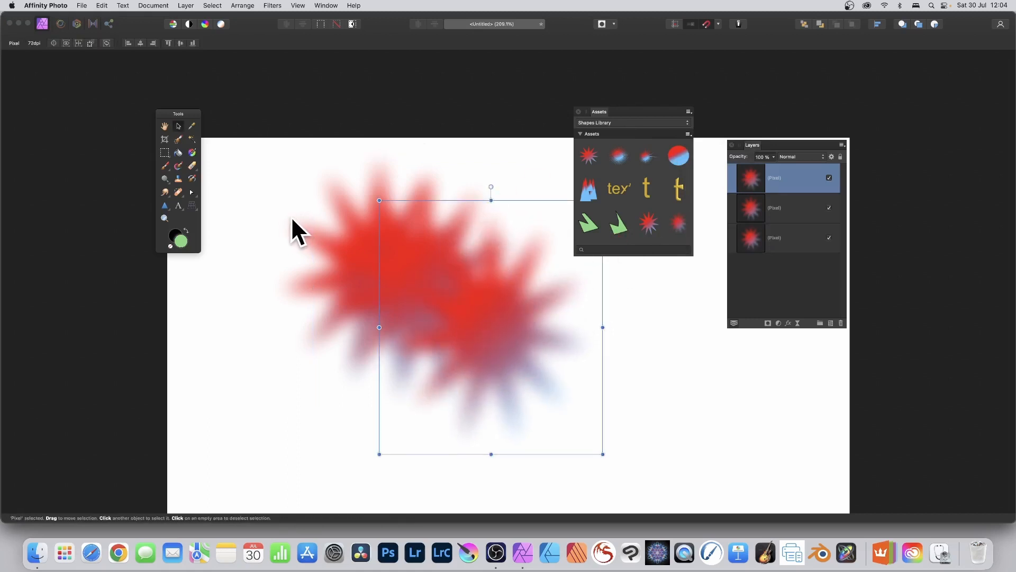
key(Delete)
key(Delete)
key(Delete)
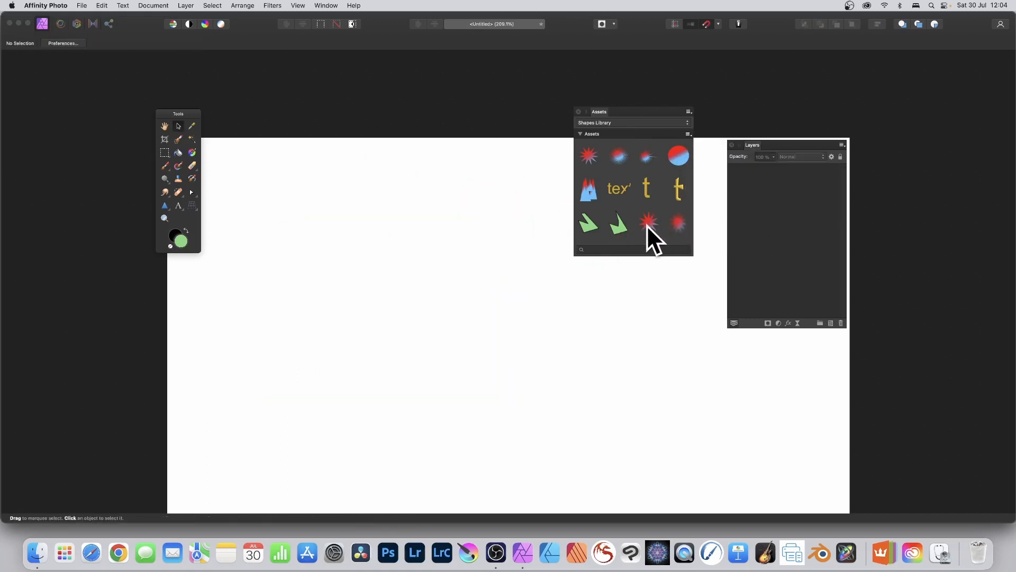
- Place the sharp rasterised star asset, create a pattern layer from it, and scale down and reposition the pattern tile
drag(647, 225, 398, 281)
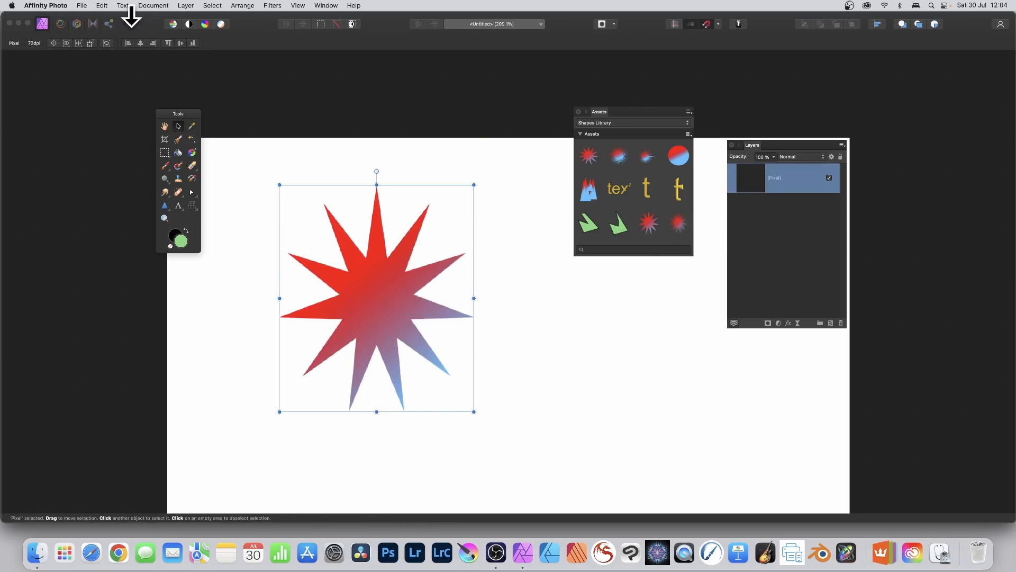
click(185, 6)
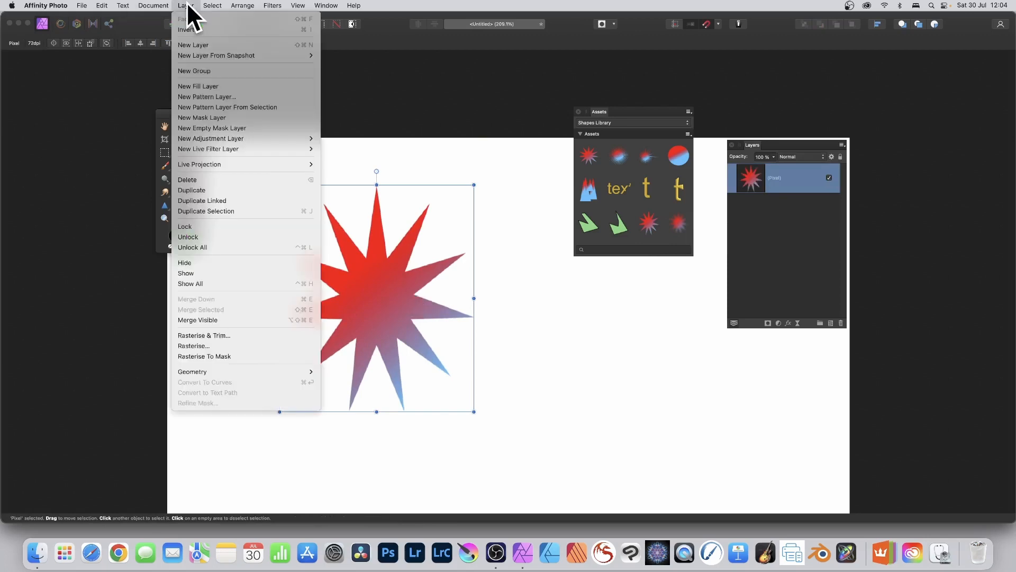
click(237, 107)
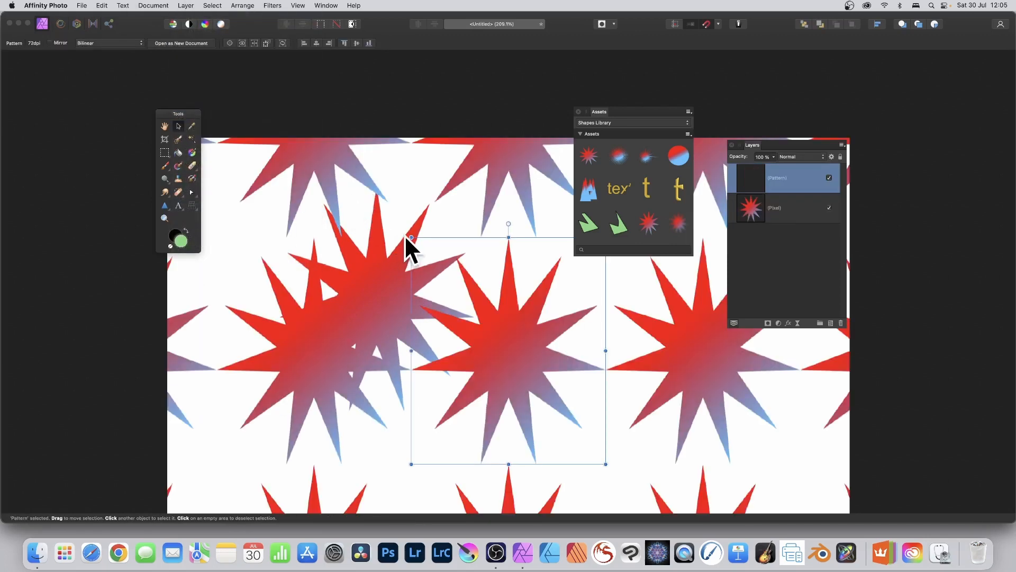
drag(409, 237, 535, 382)
drag(557, 424, 448, 229)
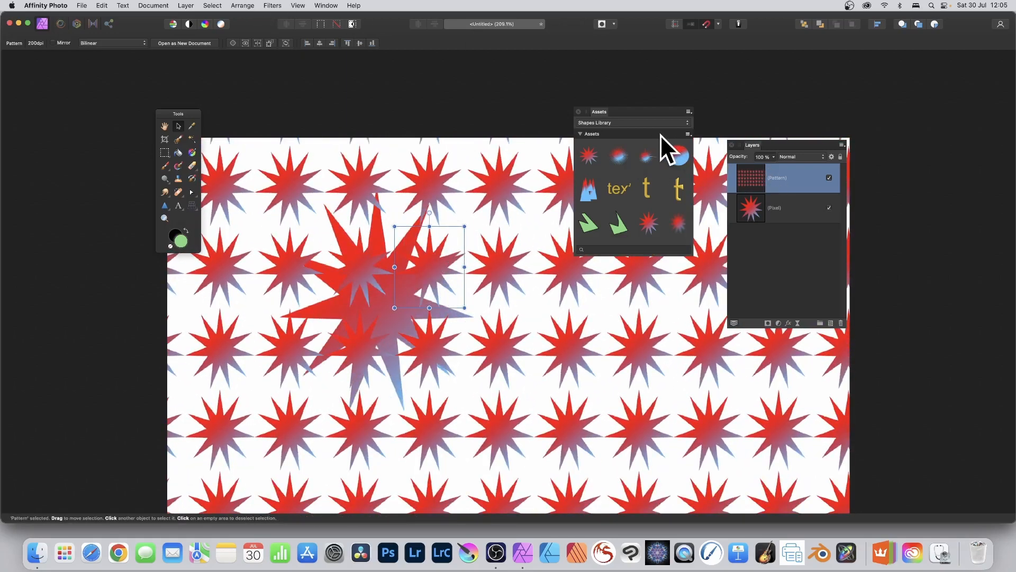
- Add the star pattern to the Shapes Library from the selection and delete the pattern and star layers
click(690, 134)
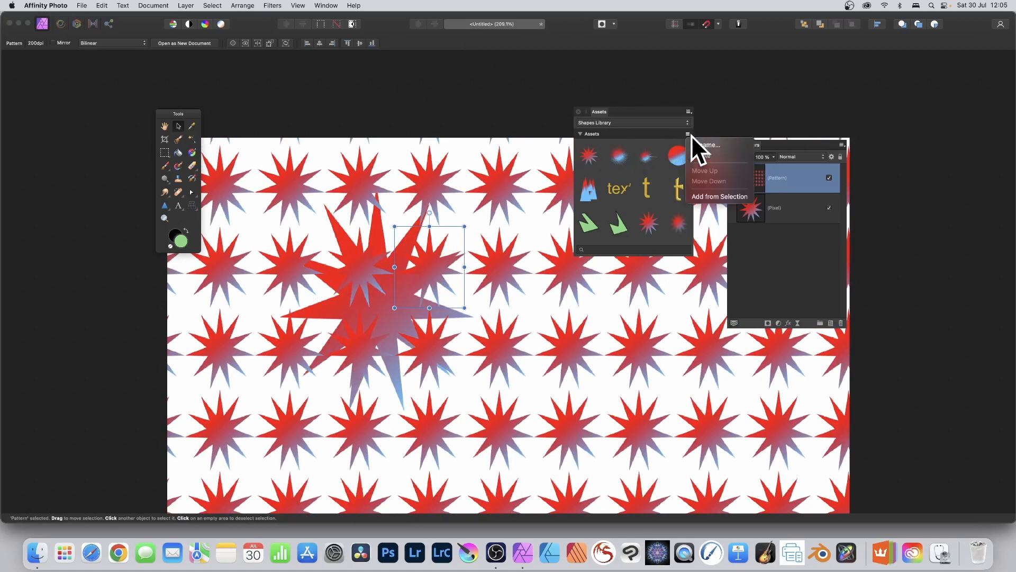
click(716, 196)
scroll(652, 205, down, 2)
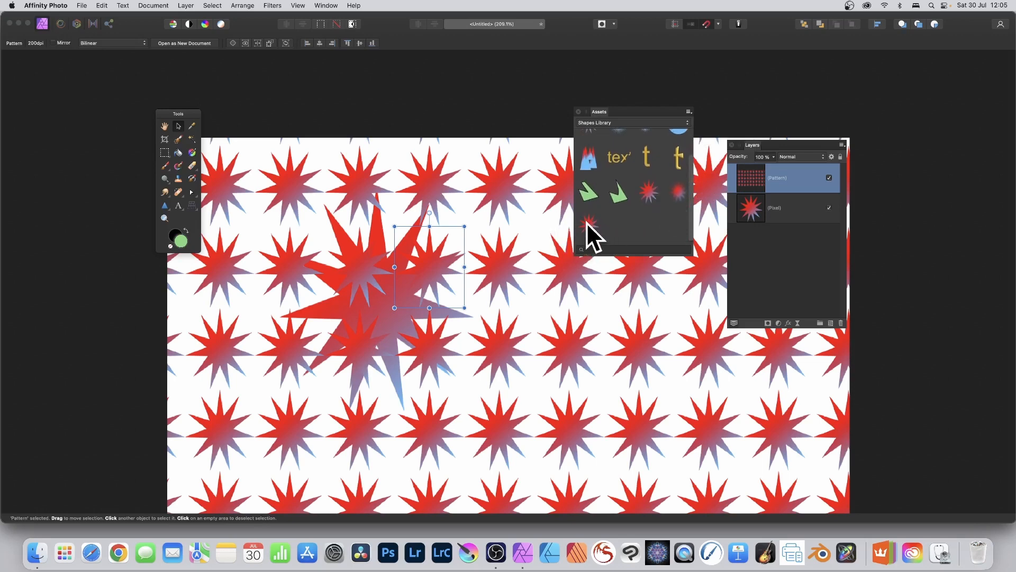
key(Delete)
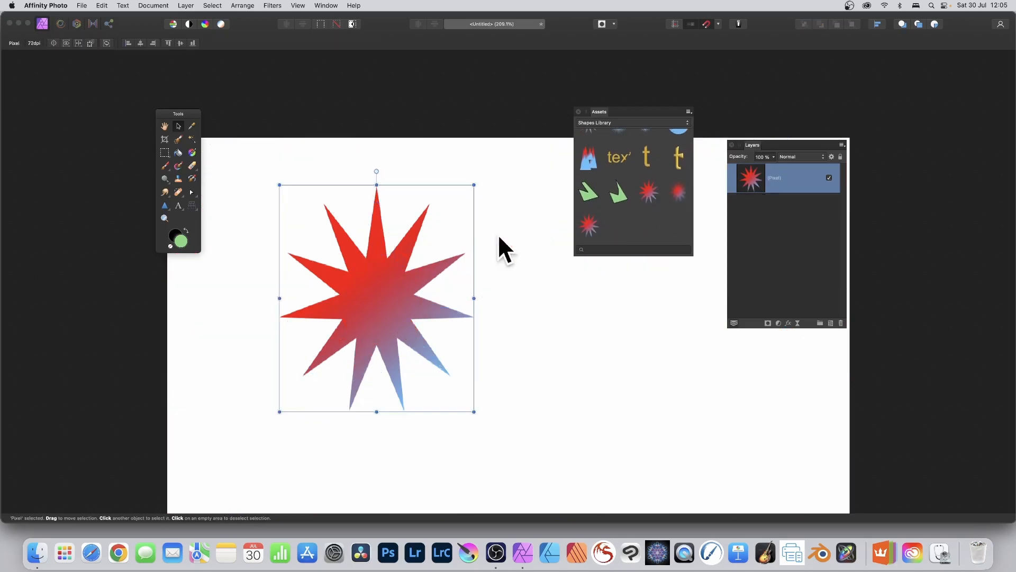
key(Delete)
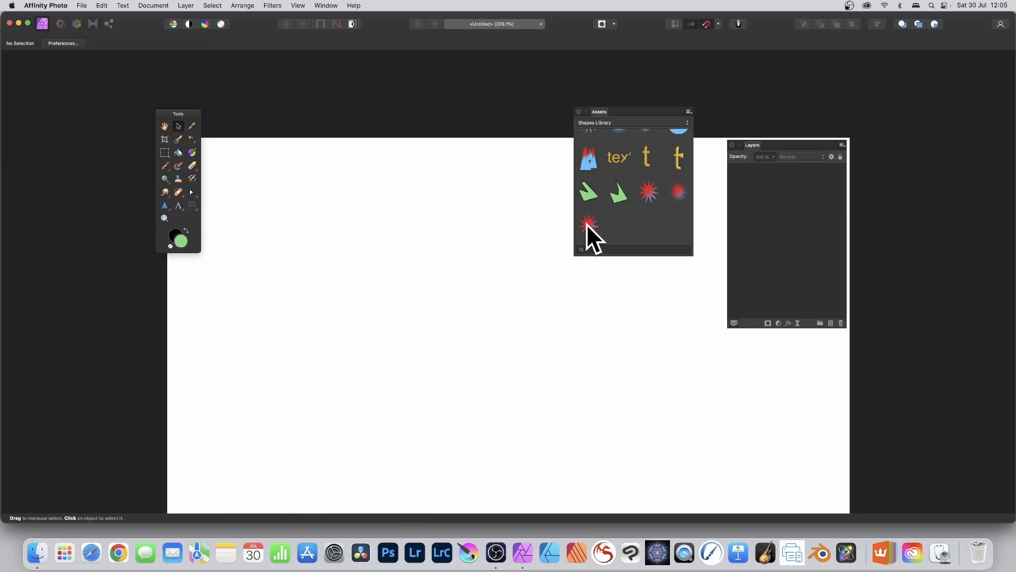
- Place several offset copies of the star pattern asset so they overlap into a dense background
drag(587, 223, 441, 221)
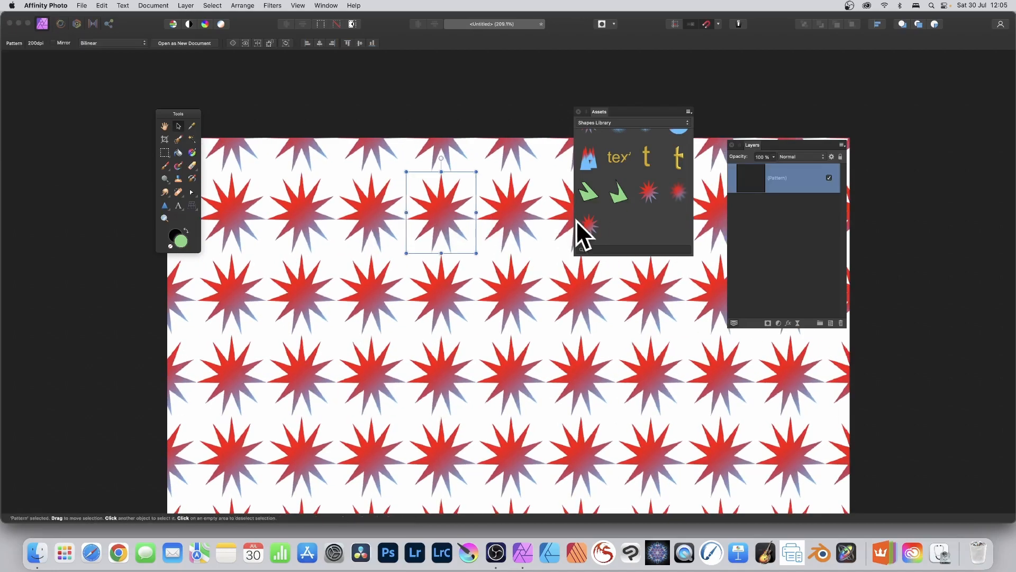
drag(577, 220, 487, 262)
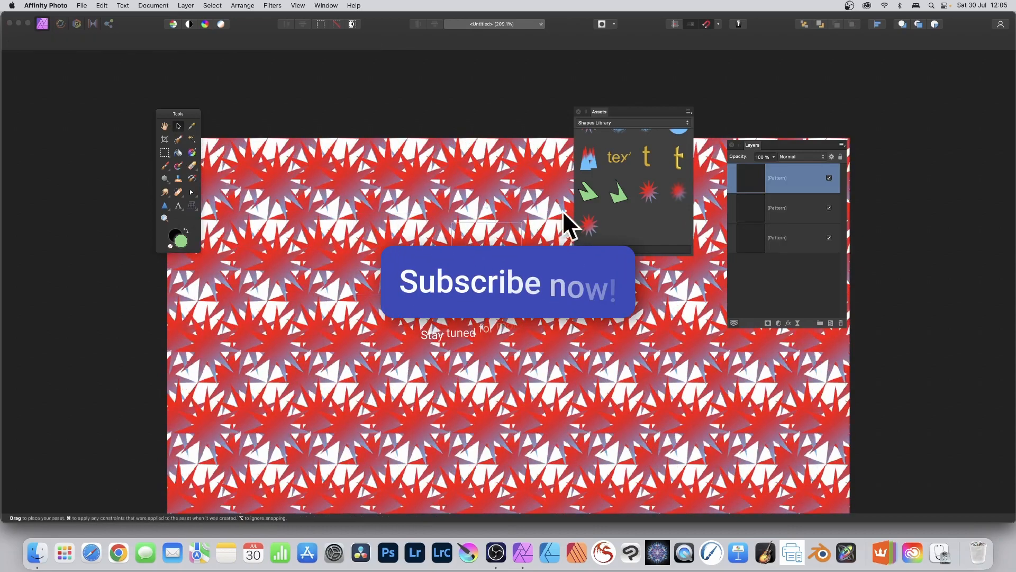
drag(562, 211, 498, 228)
drag(593, 227, 526, 172)
- Place the gold "text" asset over the pattern background and the plain letter "t" asset below its right end
drag(619, 156, 369, 233)
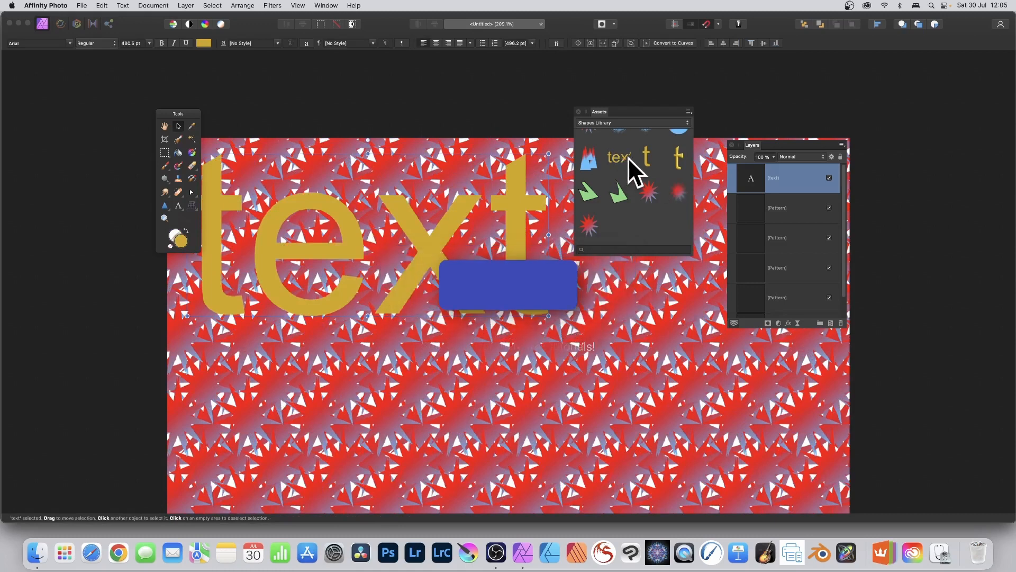
drag(640, 173, 446, 265)
drag(496, 358, 496, 358)
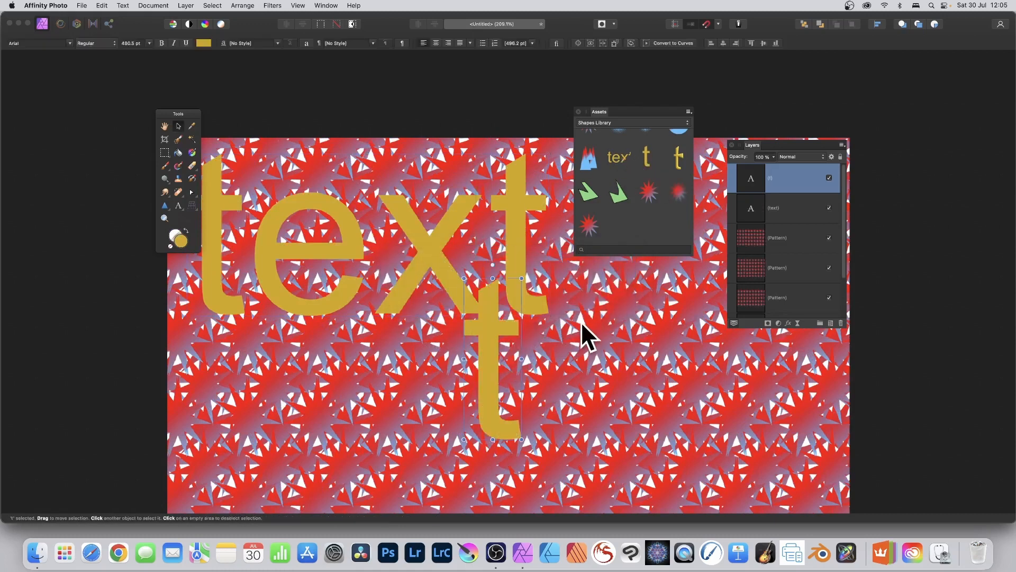
click(520, 236)
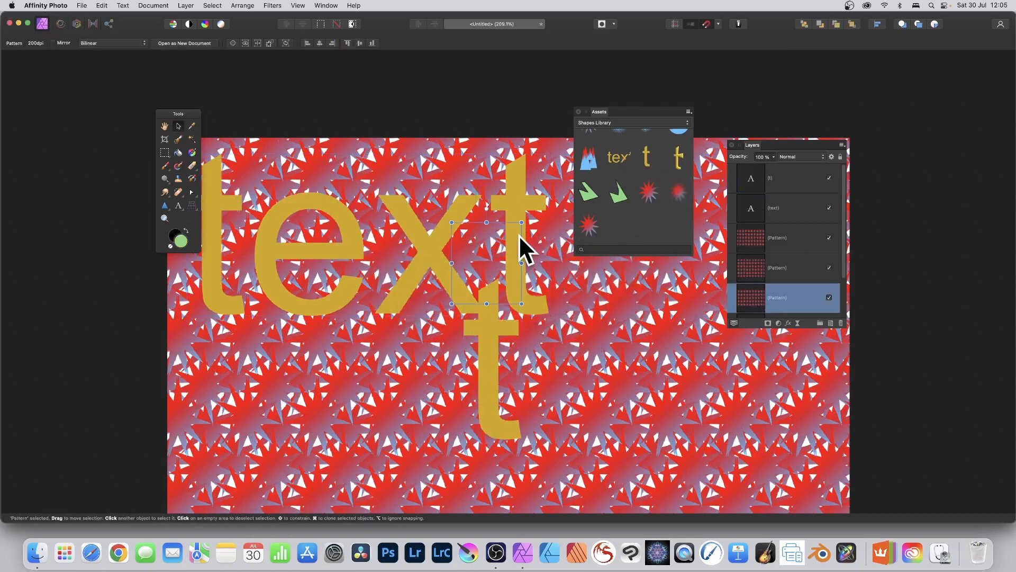